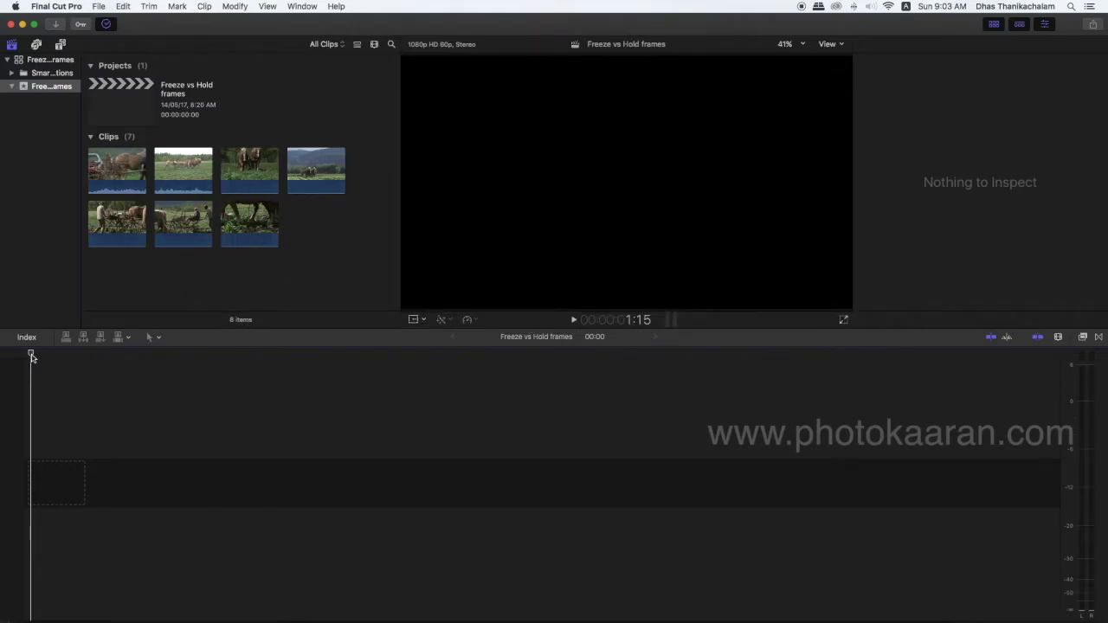
Append Plowing2_Fieldwork_Broll_01 to the timeline and add a marker at 34:09.
left_click(175, 176)
key("e")
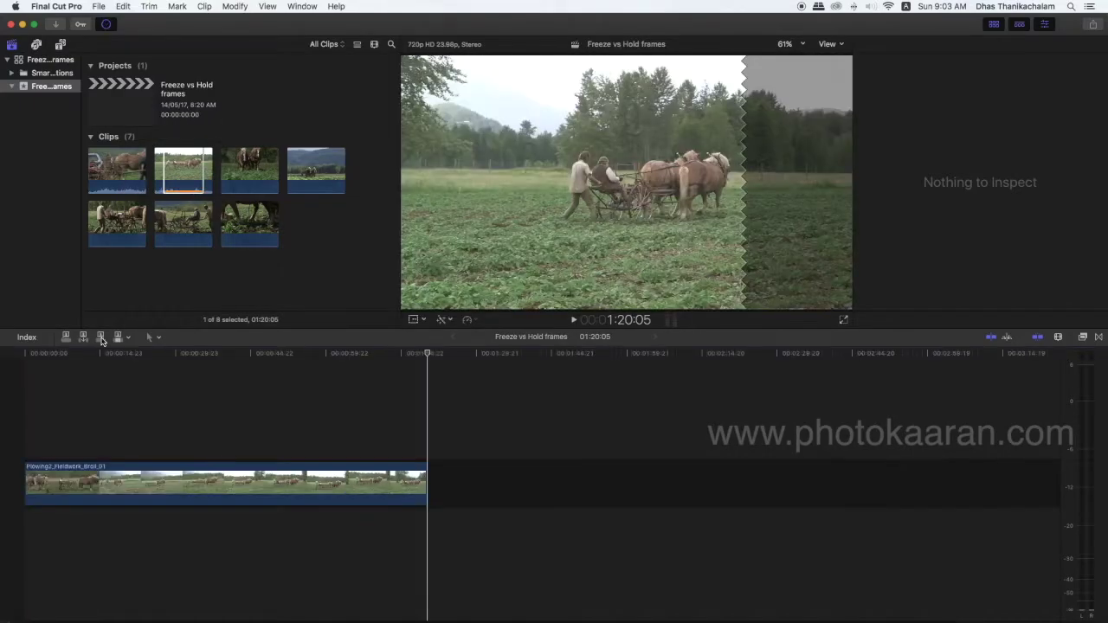
left_click_drag(52, 353, 197, 359)
key("super+4")
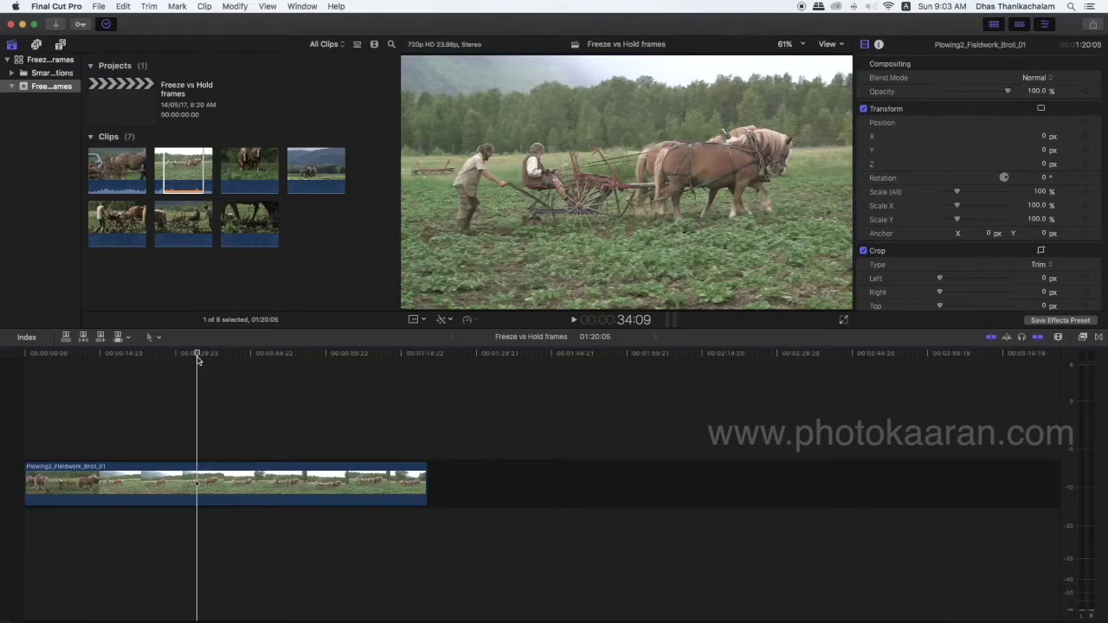
key("m")
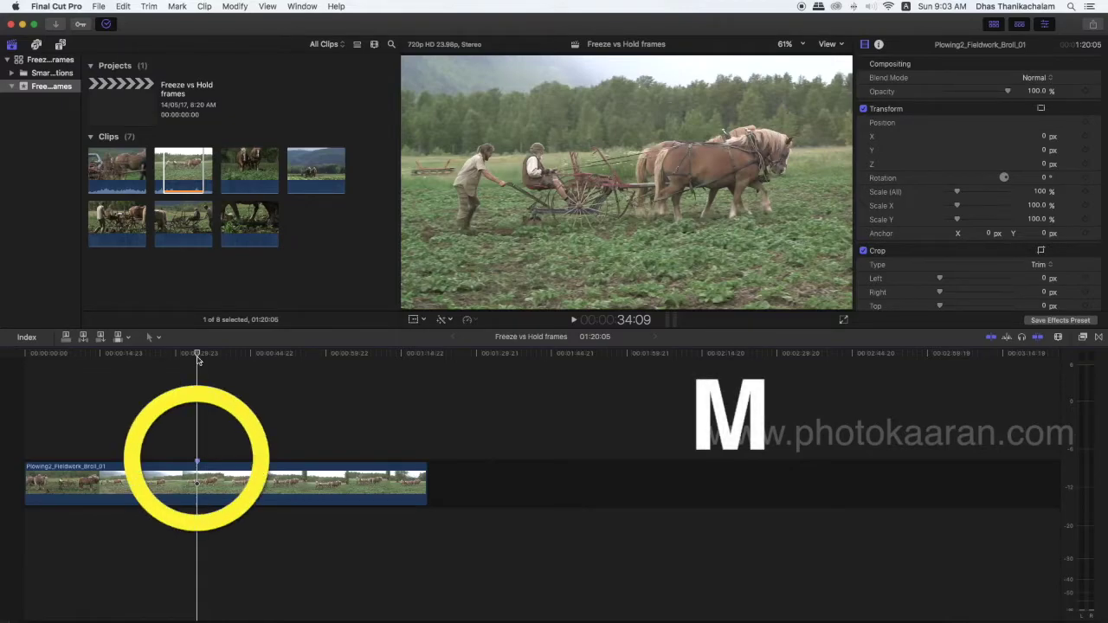
left_click_drag(197, 359, 230, 365)
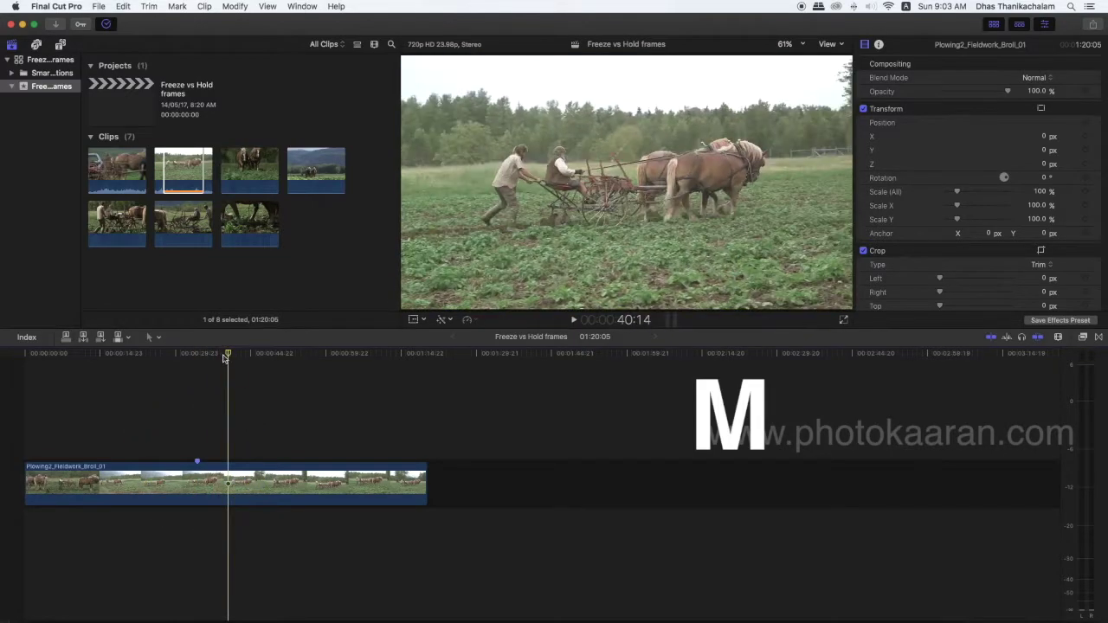
left_click_drag(229, 355, 199, 359)
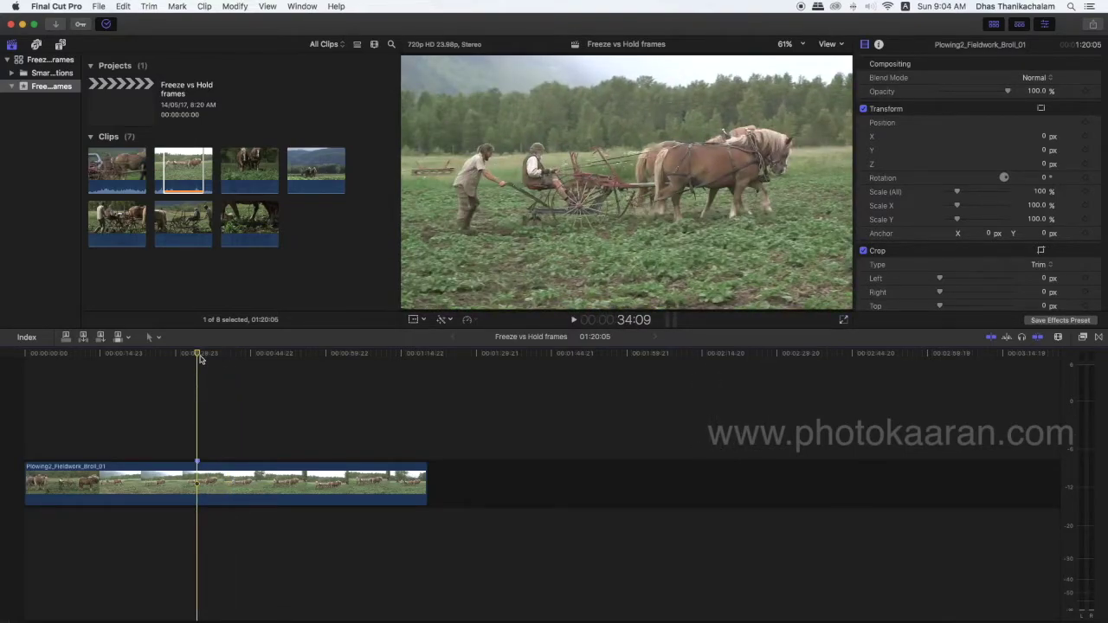
key("alt+f")
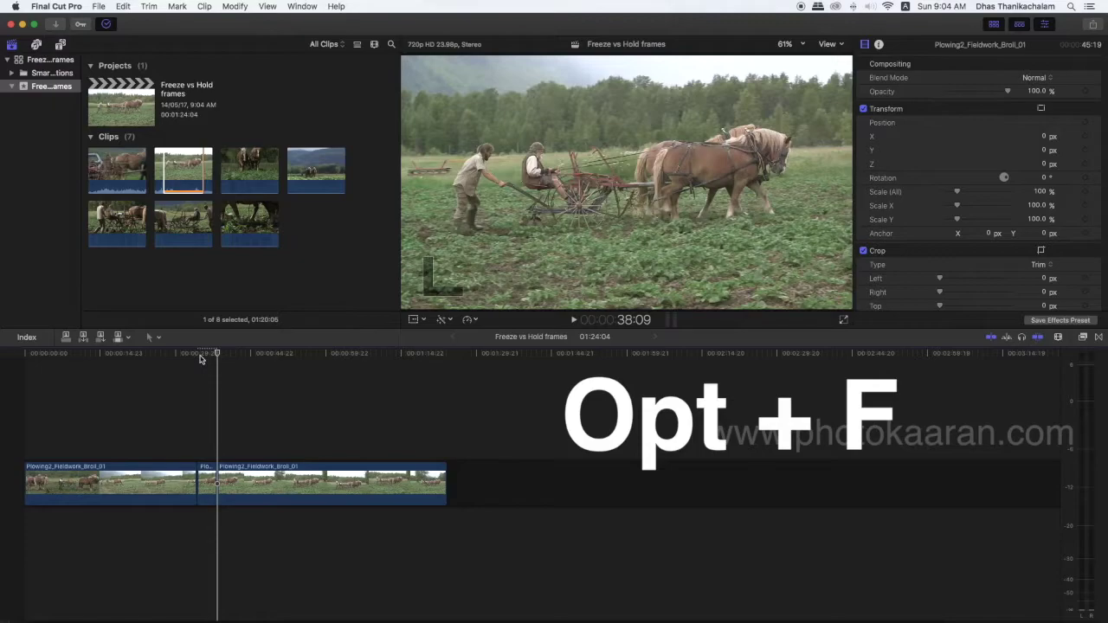
Play back across the new freeze frame, then select the freeze-frame clip.
left_click(205, 363)
key("space")
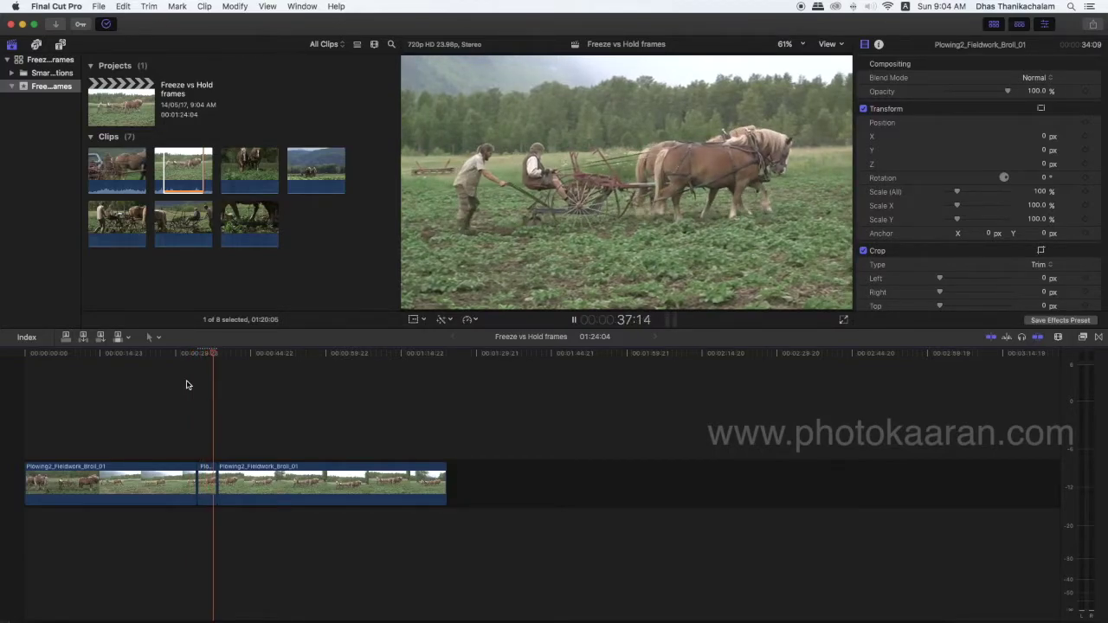
key("space")
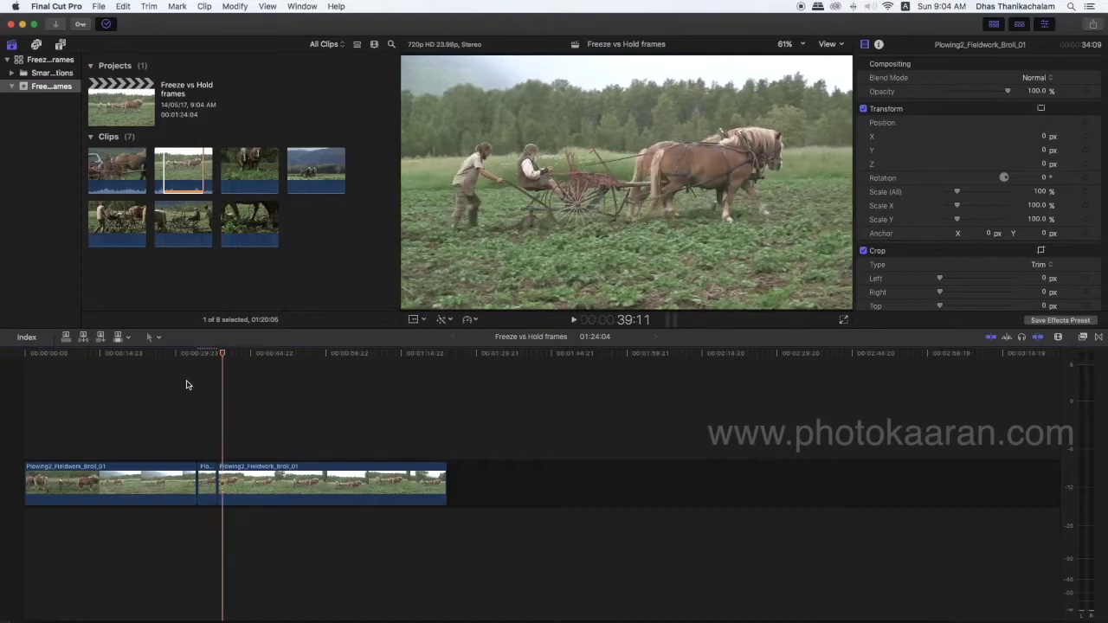
left_click(205, 475)
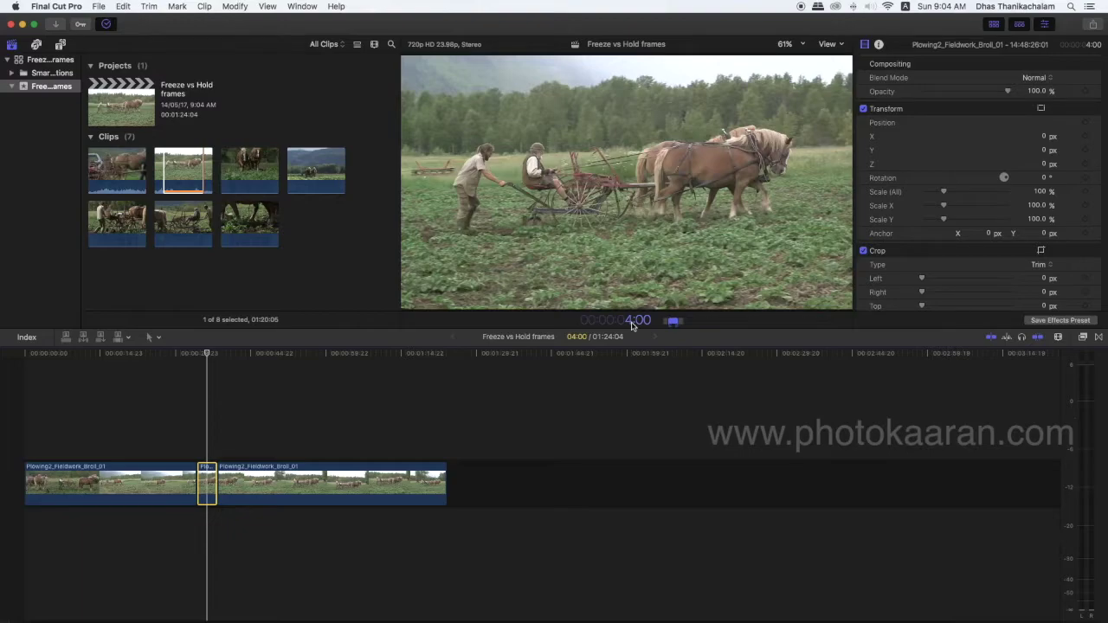
Set the still-image duration to 4.00 seconds in the Editing preferences.
left_click(50, 8)
left_click(62, 40)
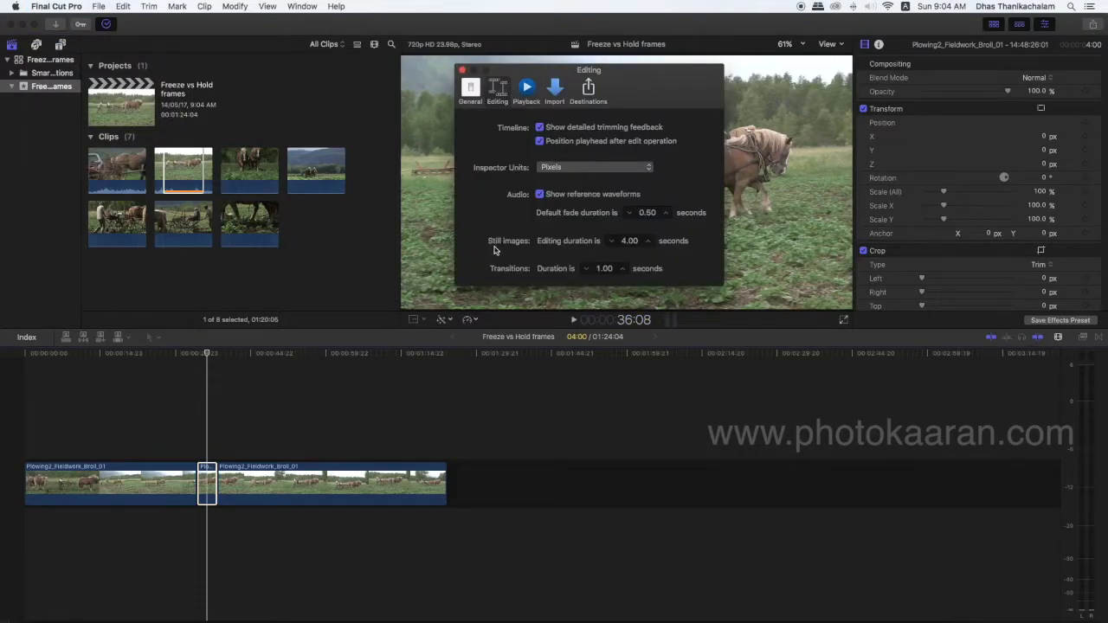
left_click(613, 241)
left_click(612, 241)
Lift the freeze frame above the storyline and extend its end so the project runs 01:29:00.
left_click(462, 70)
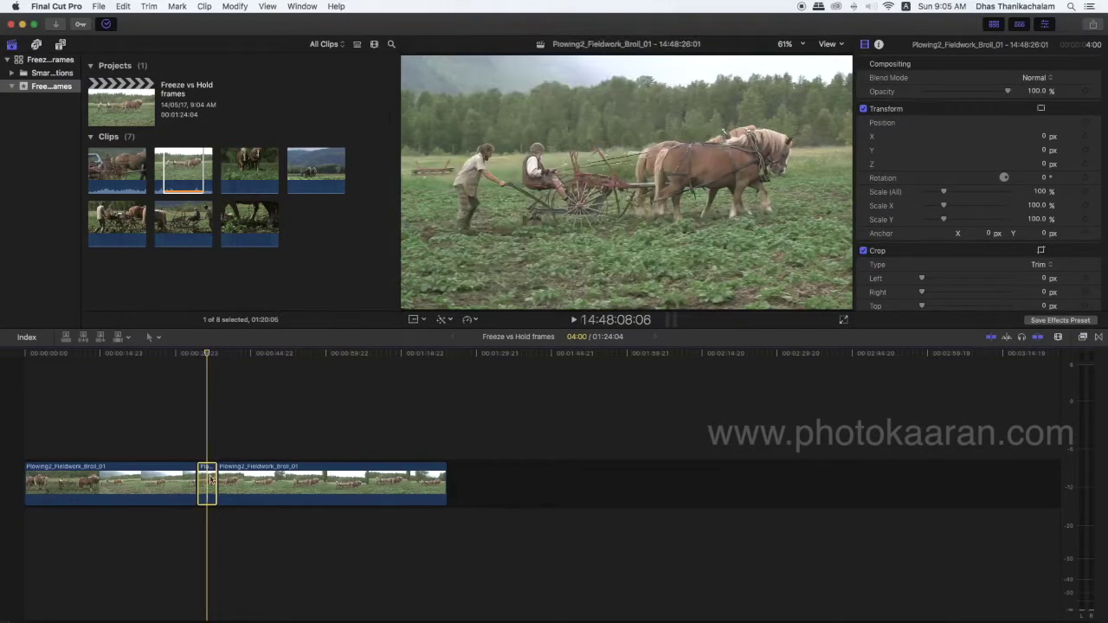
left_click_drag(210, 477, 341, 438)
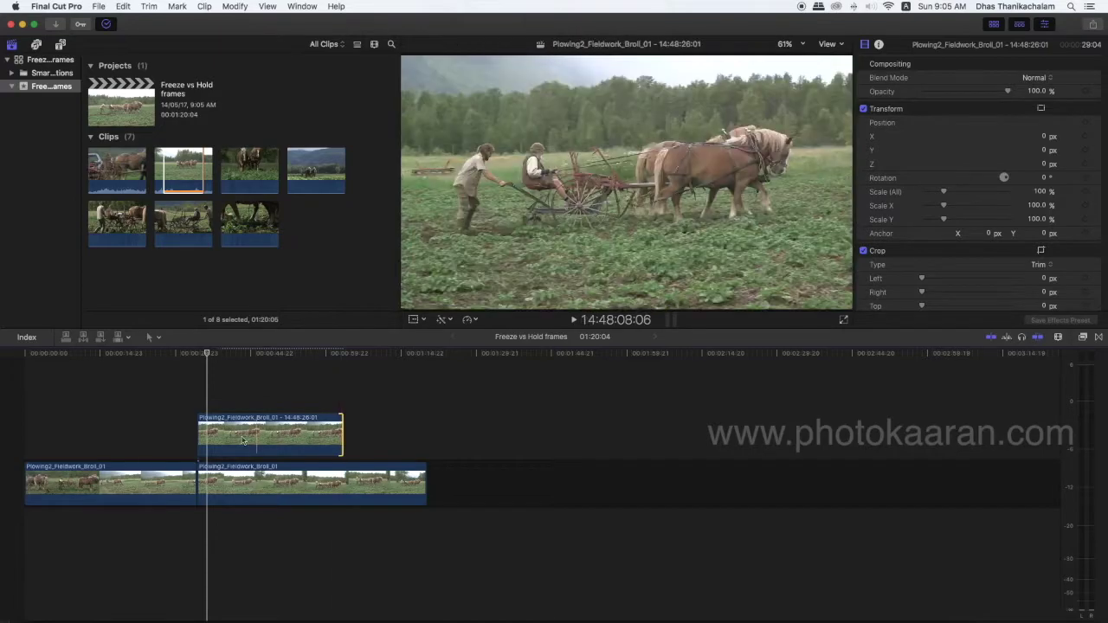
left_click_drag(200, 437, 144, 438)
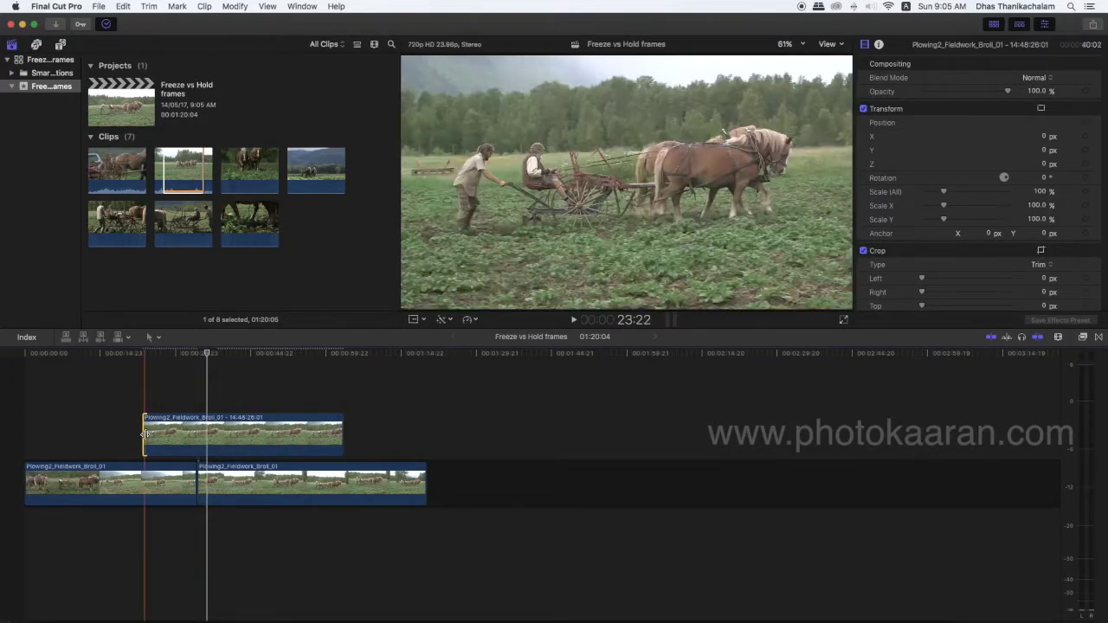
key("super+z")
key("super+z")
key("super+z")
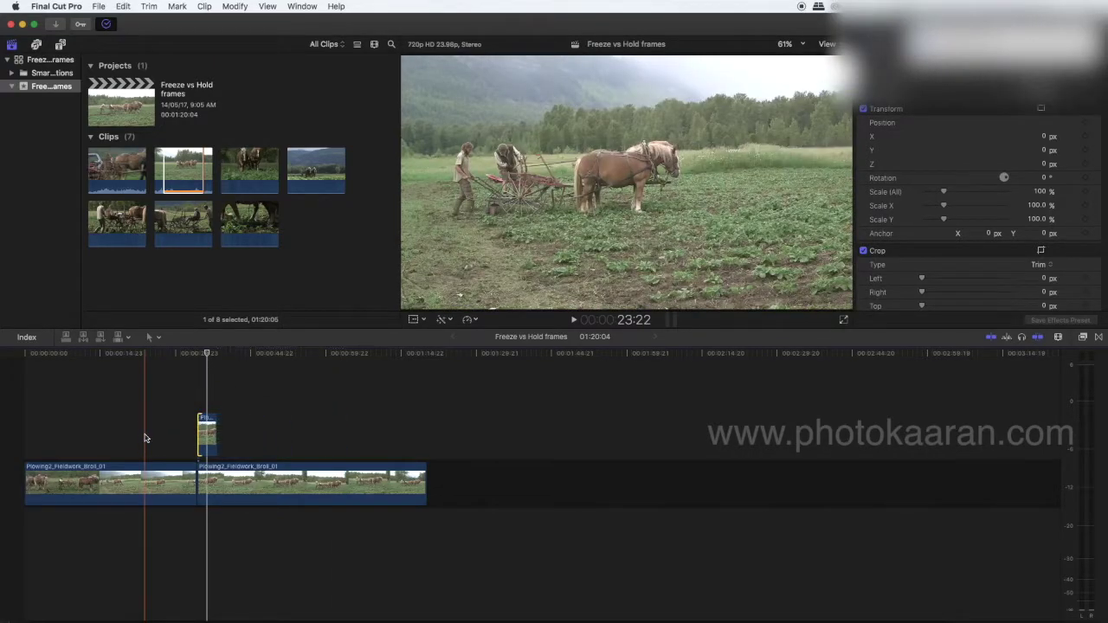
left_click_drag(215, 470, 240, 472)
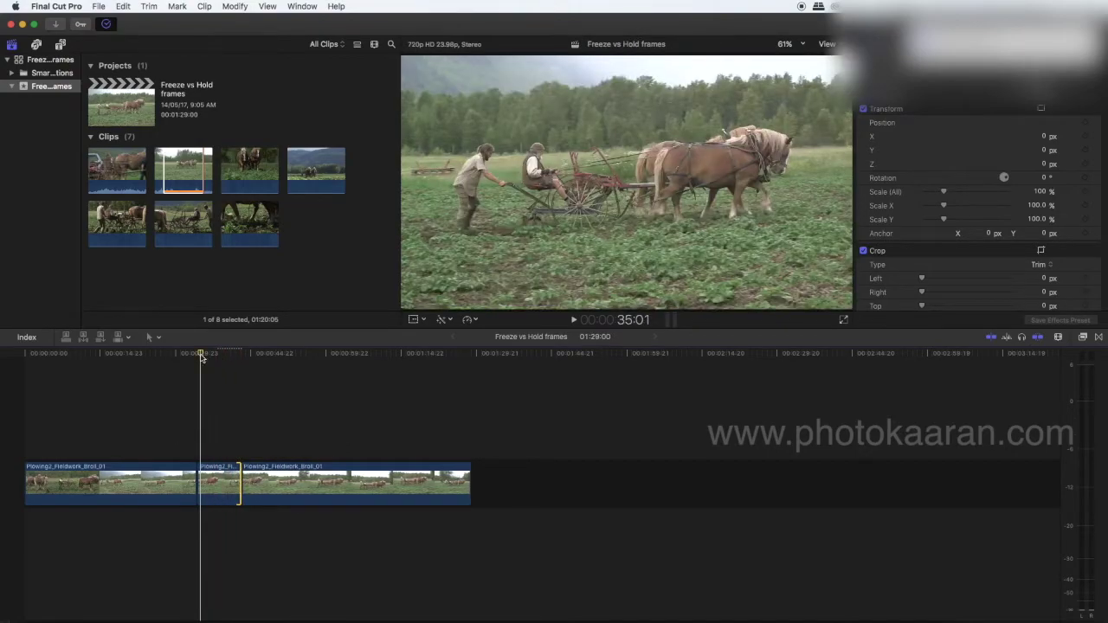
left_click_drag(216, 357, 314, 370)
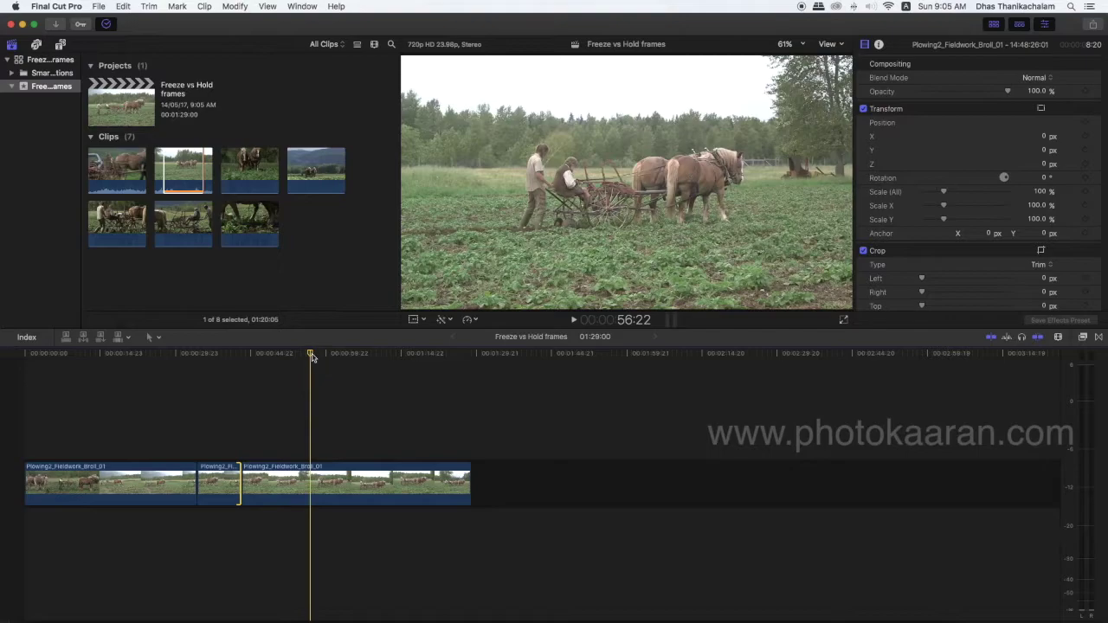
Load the 01:43:00 Plowing2_Fieldwork_Broll_05 clip into the viewer.
left_click_drag(312, 357, 316, 356)
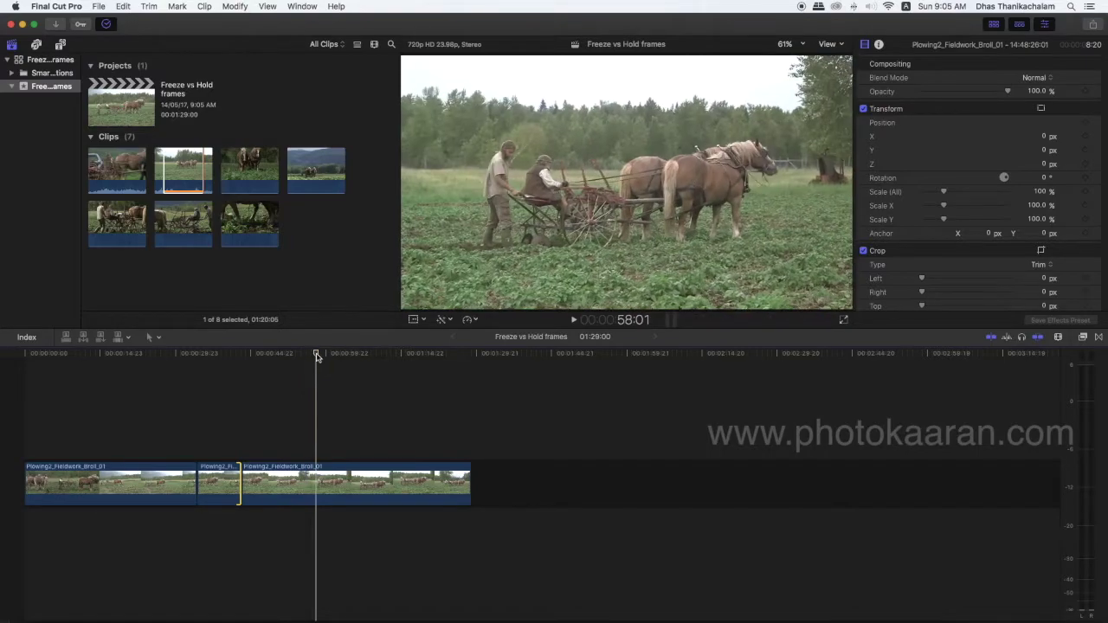
key("super+1")
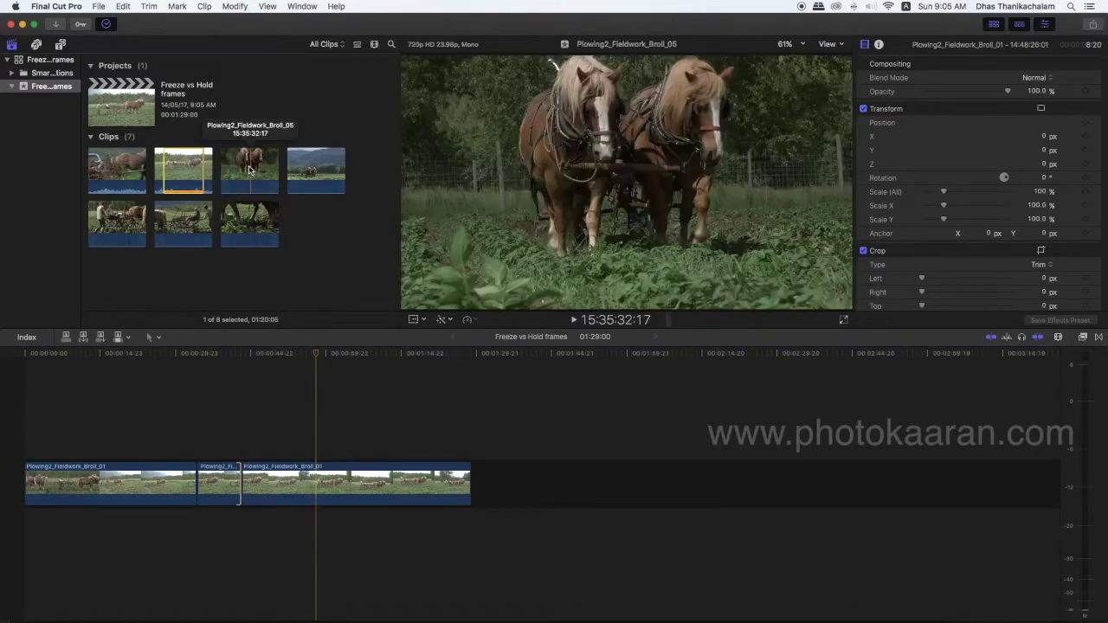
left_click(250, 169)
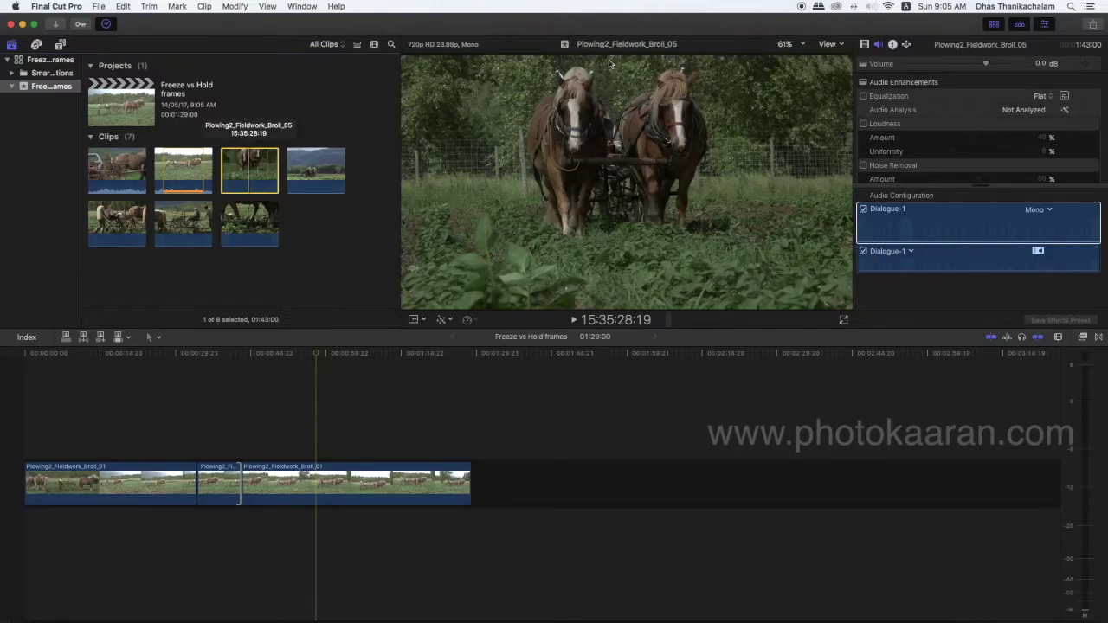
Start Save Current Frame for Broll_05 as a 1280 x 720 JPEG image.
left_click(1093, 29)
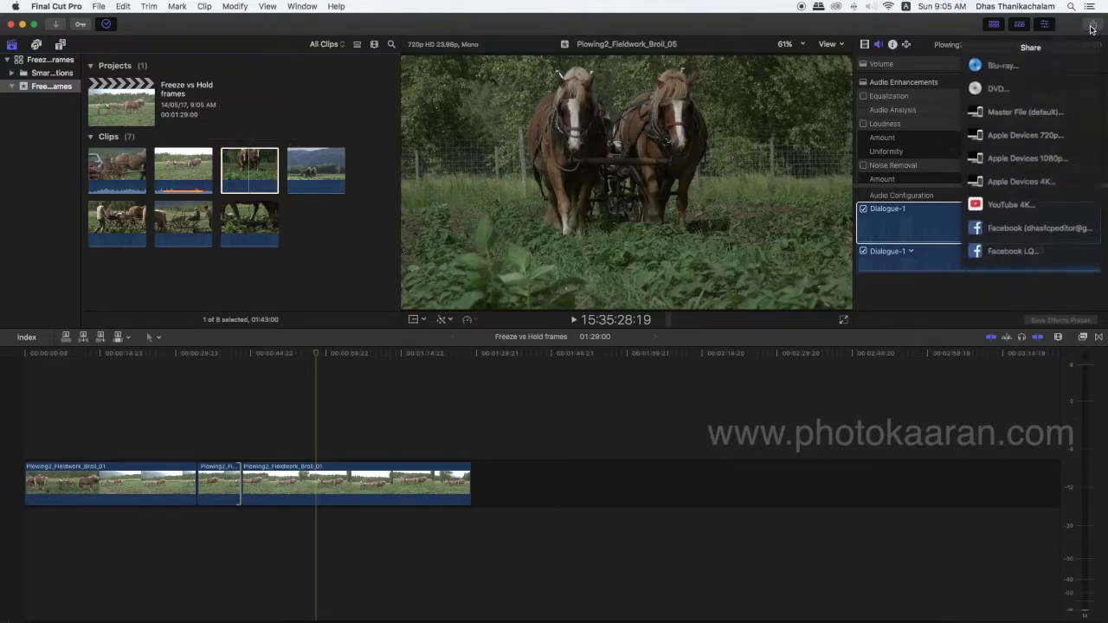
scroll(1026, 212, "down", 3)
scroll(1026, 220, "down", 5)
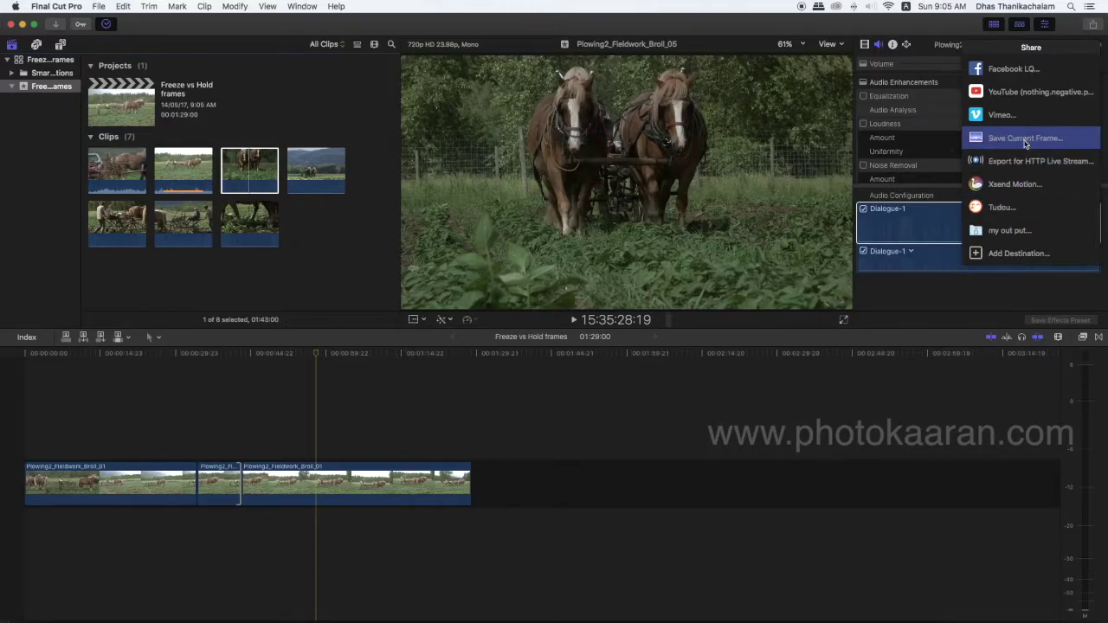
left_click(100, 8)
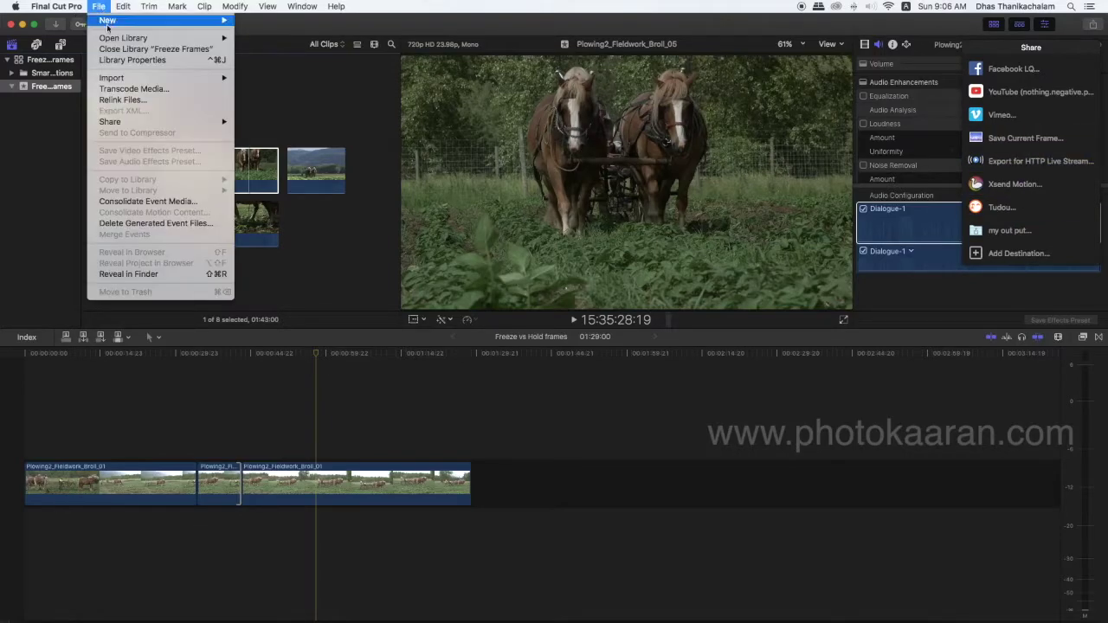
mouse_move(117, 121)
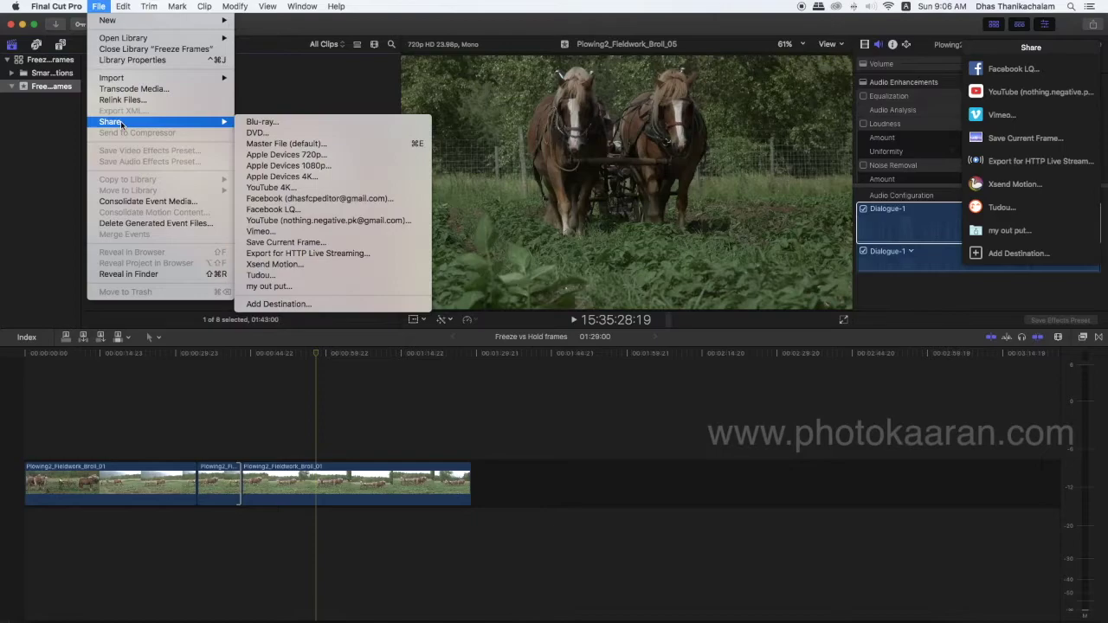
left_click(268, 246)
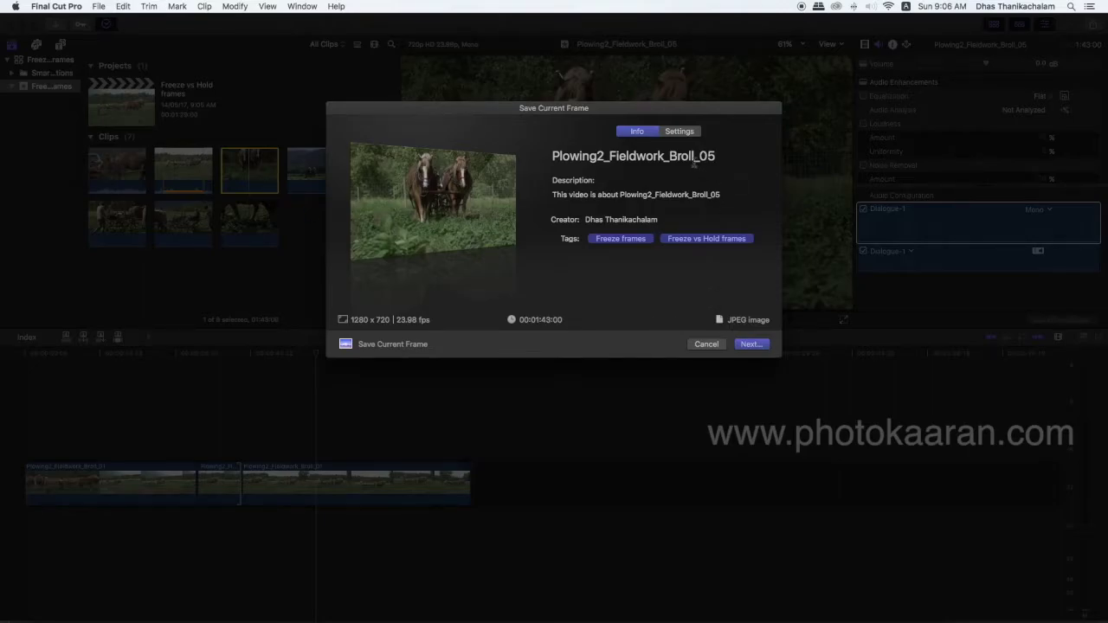
Keep JPEG Image as the export format and continue to the save location sheet.
left_click(680, 132)
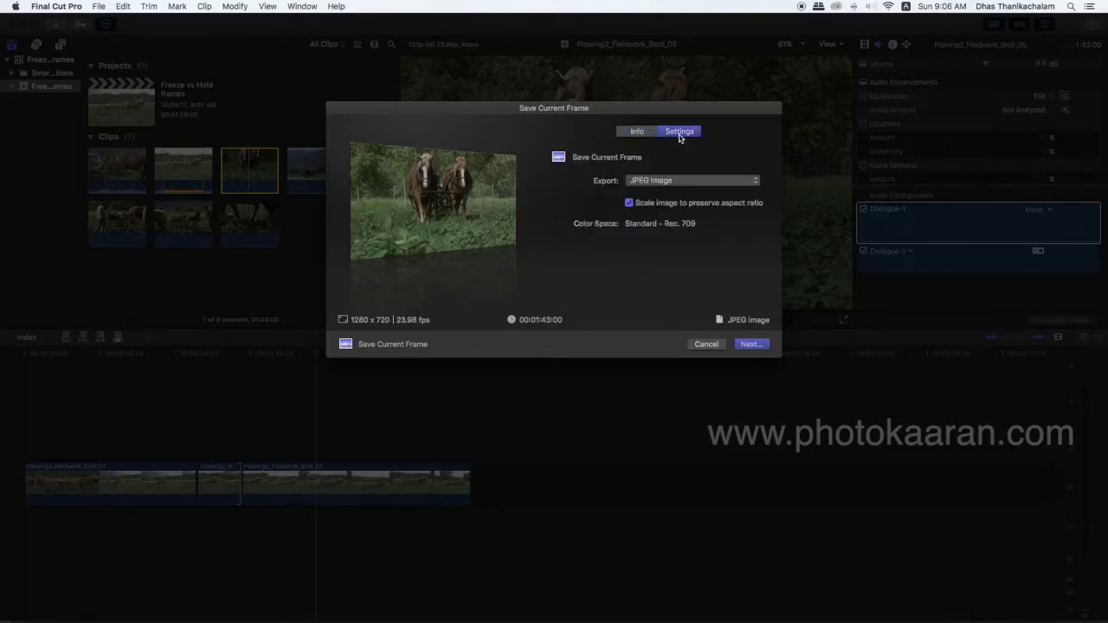
left_click(678, 181)
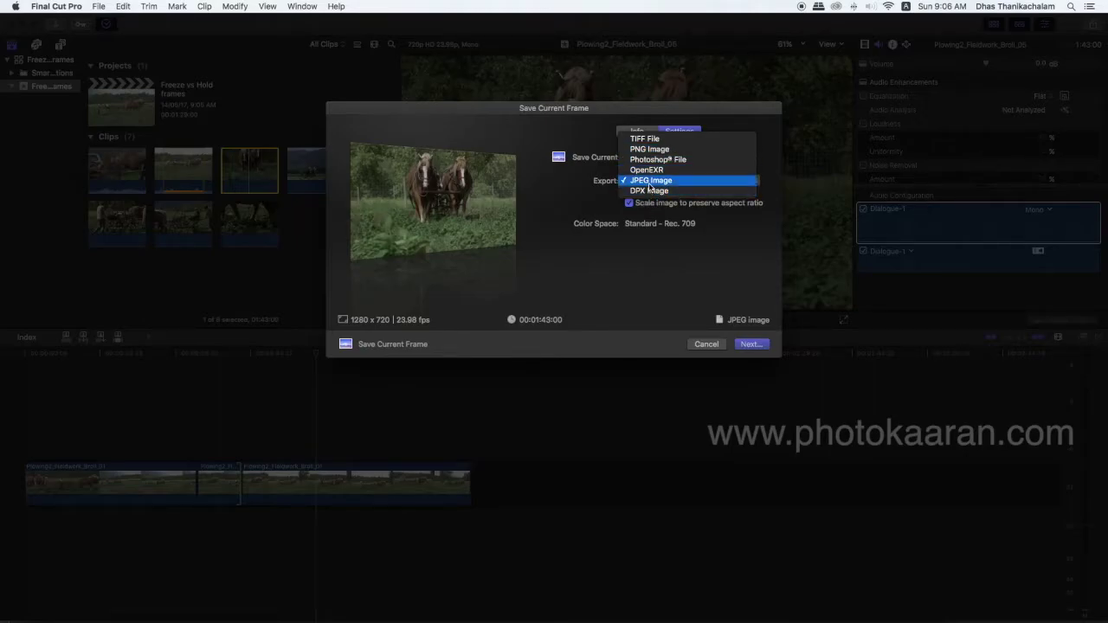
left_click(649, 181)
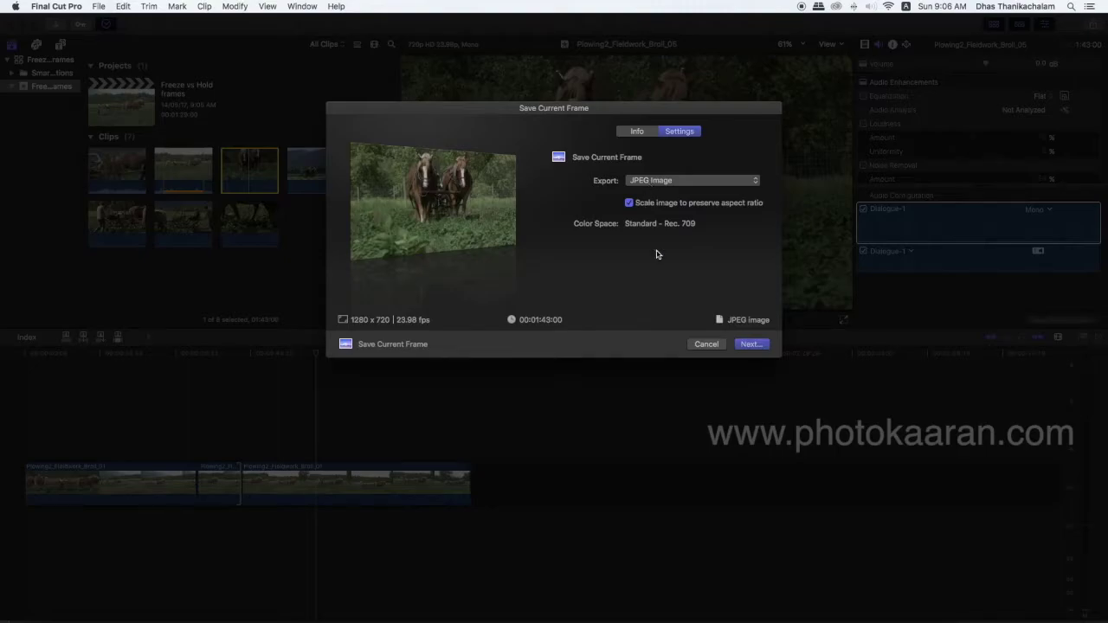
left_click(749, 345)
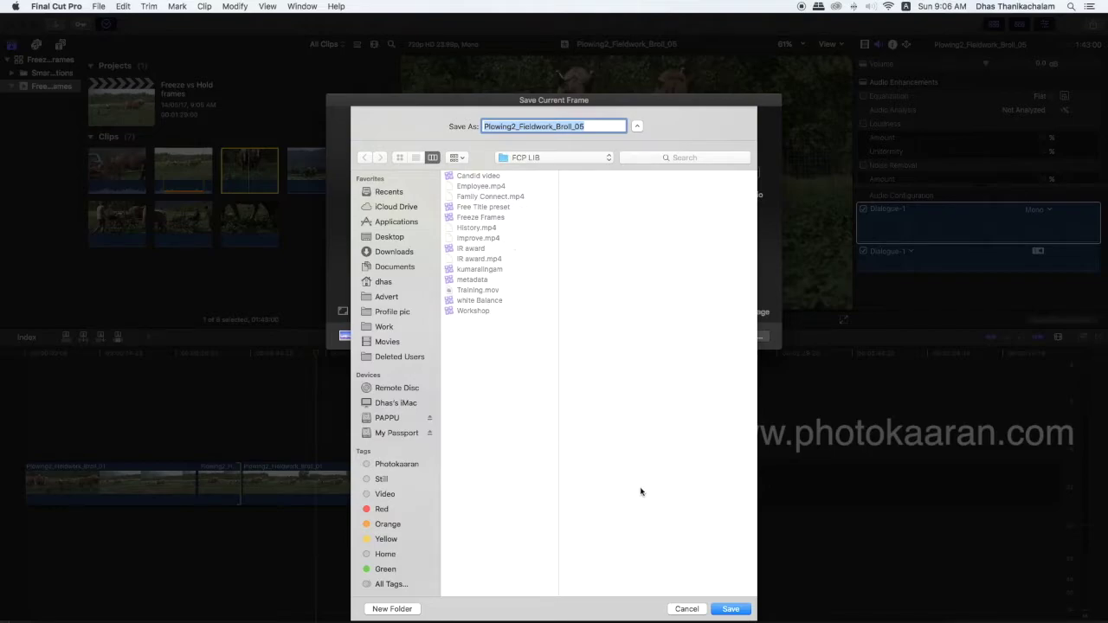
Save the JPEG to FCP LIB, monitor it in Background Tasks, and reveal the file.
left_click(735, 610)
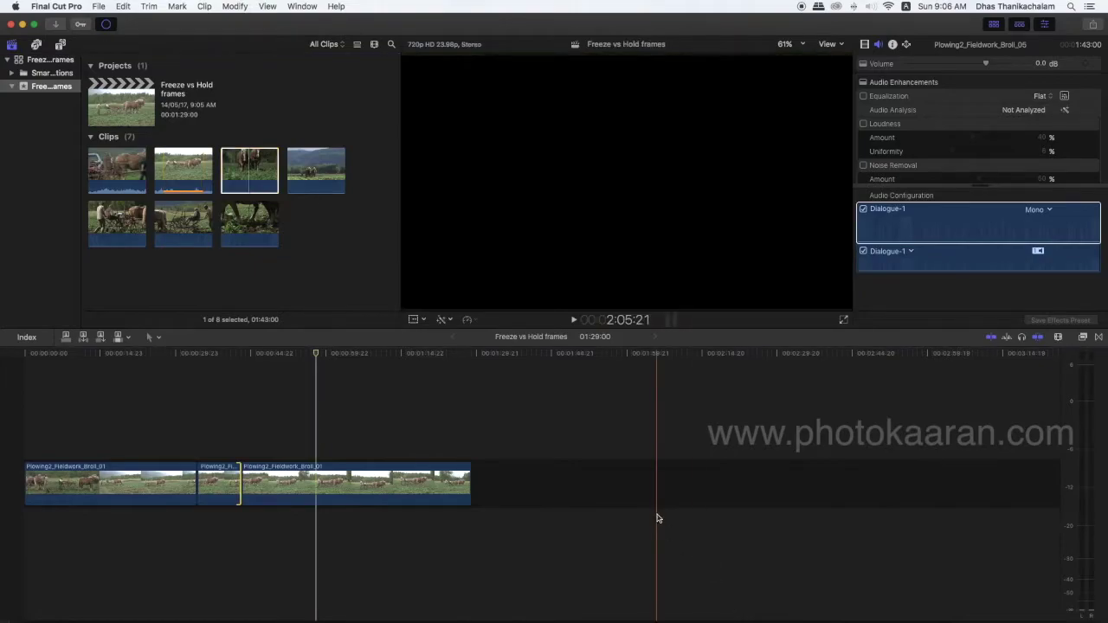
left_click(108, 25)
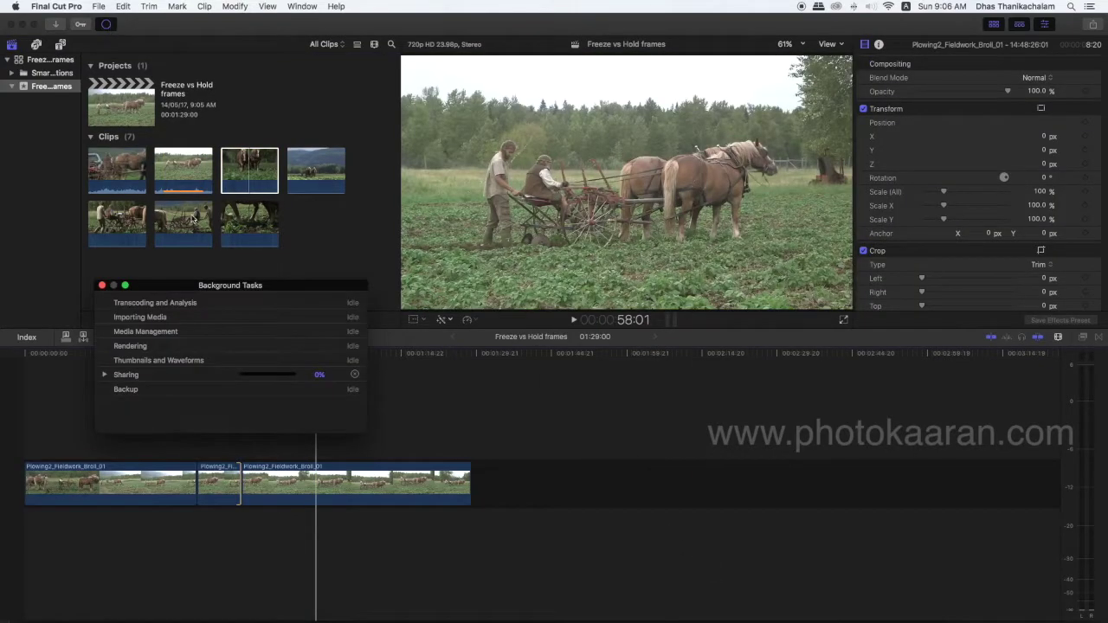
left_click(105, 376)
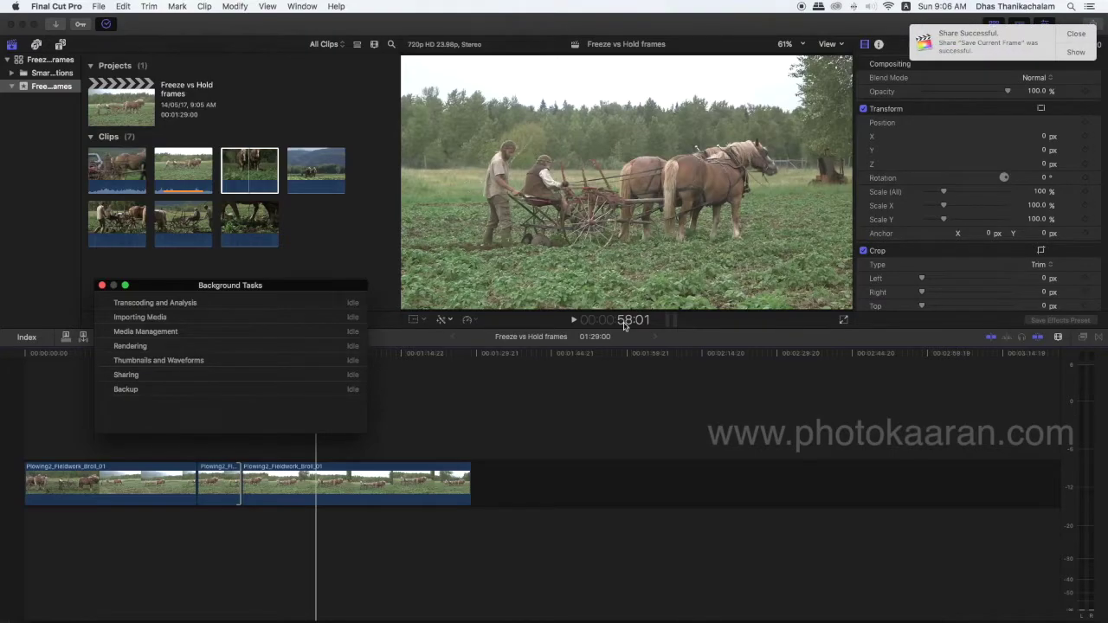
left_click(1081, 55)
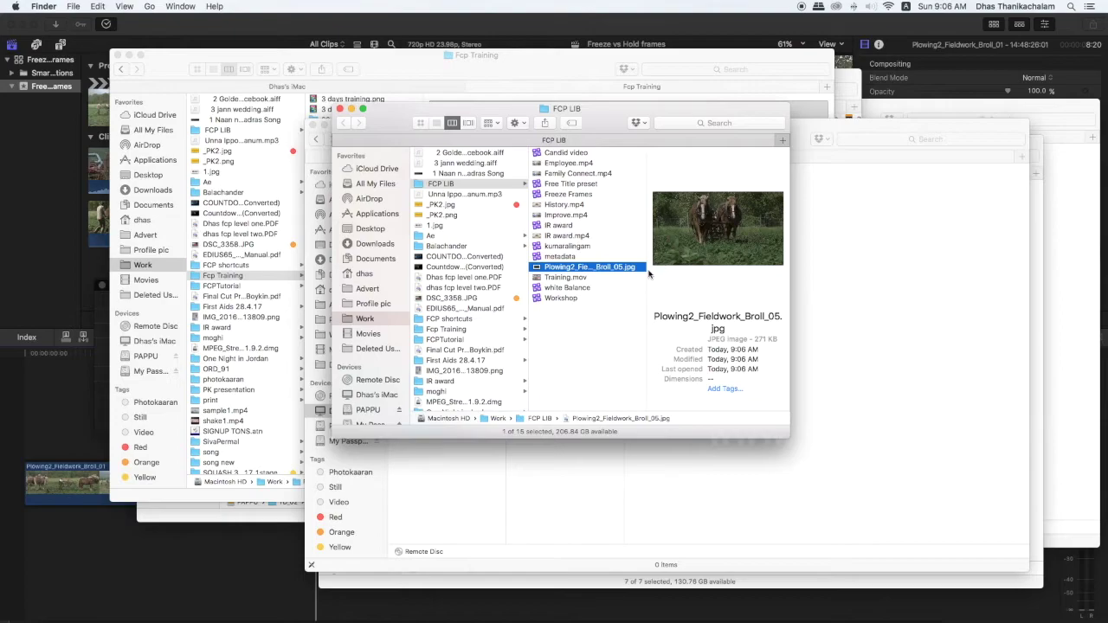
Quick Look Plowing2_Fieldwork_Broll_05.jpg in Finder, then switch back to Final Cut Pro.
key("space")
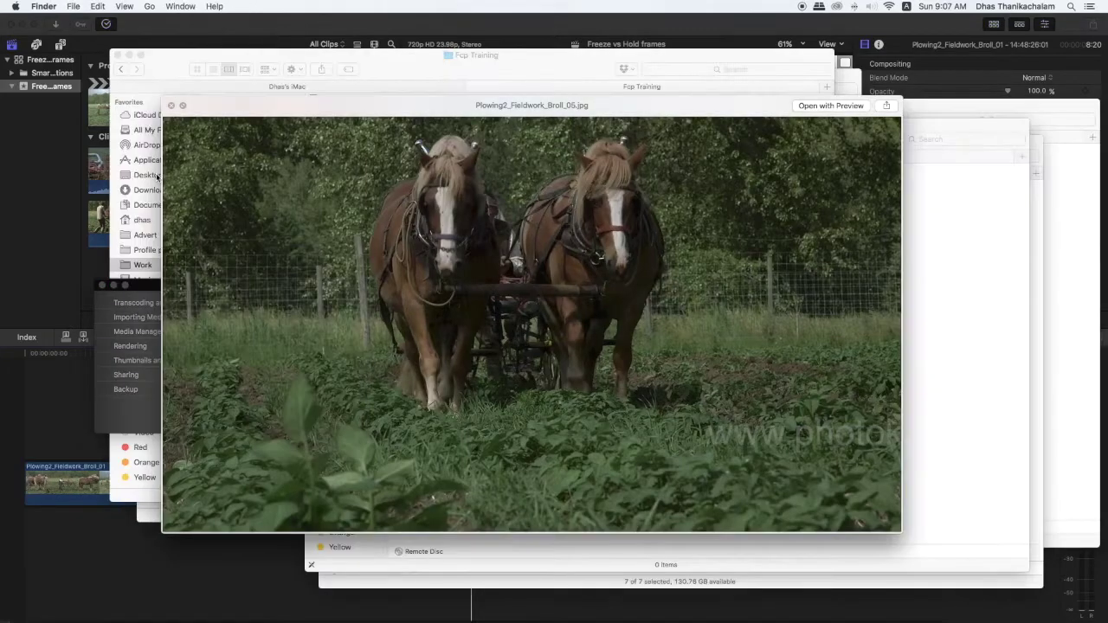
key("space")
key("super+Tab")
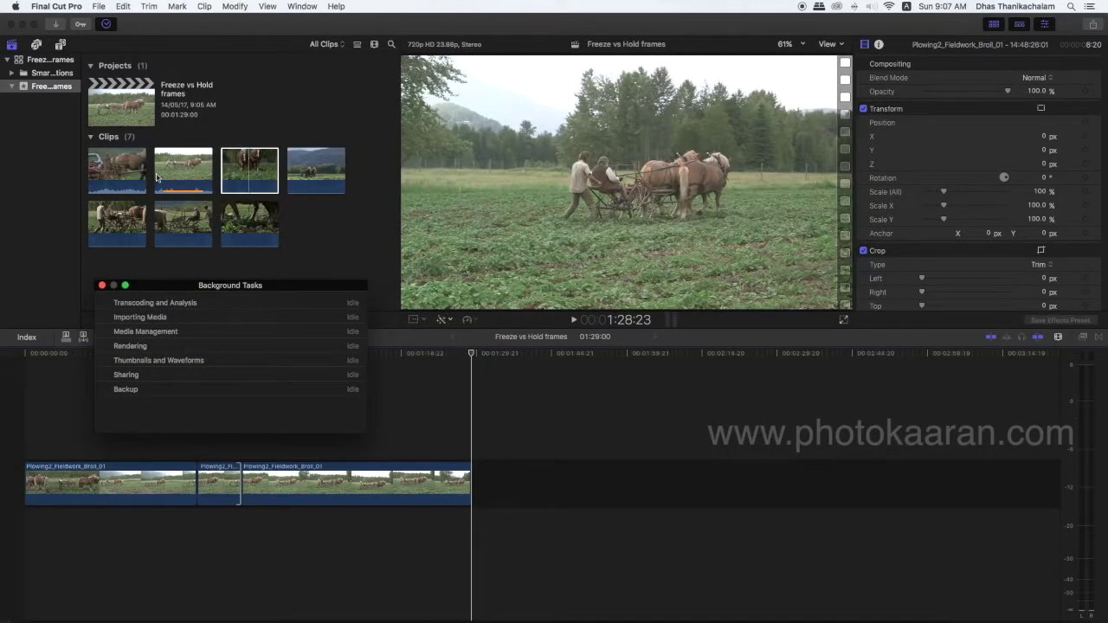
Select the Broll_05 browser clip and close the Background Tasks window.
left_click(250, 172)
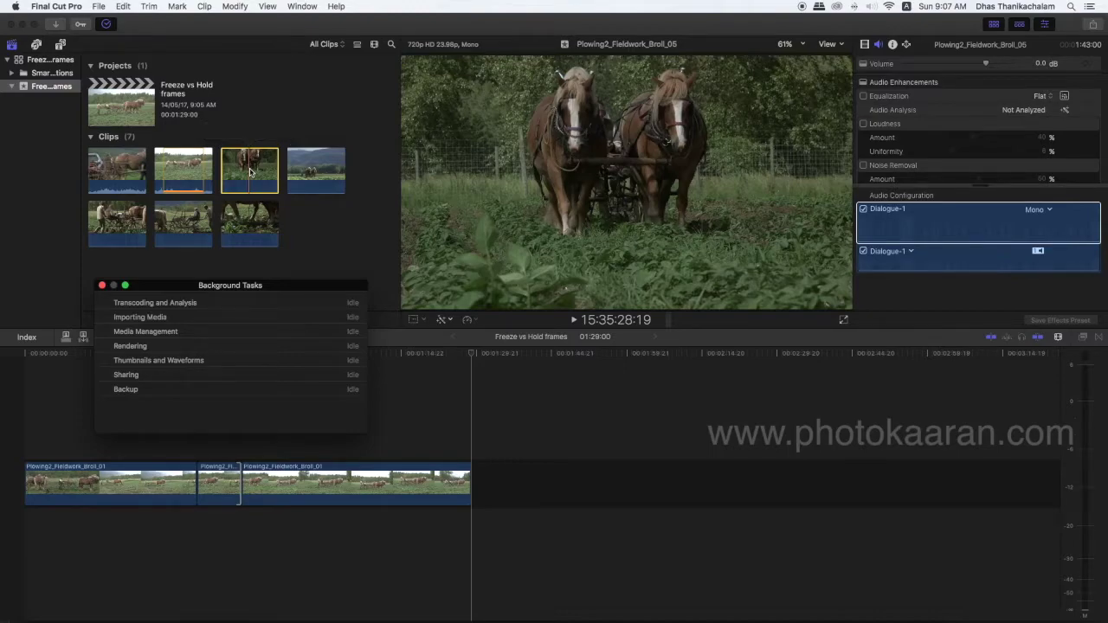
left_click(102, 286)
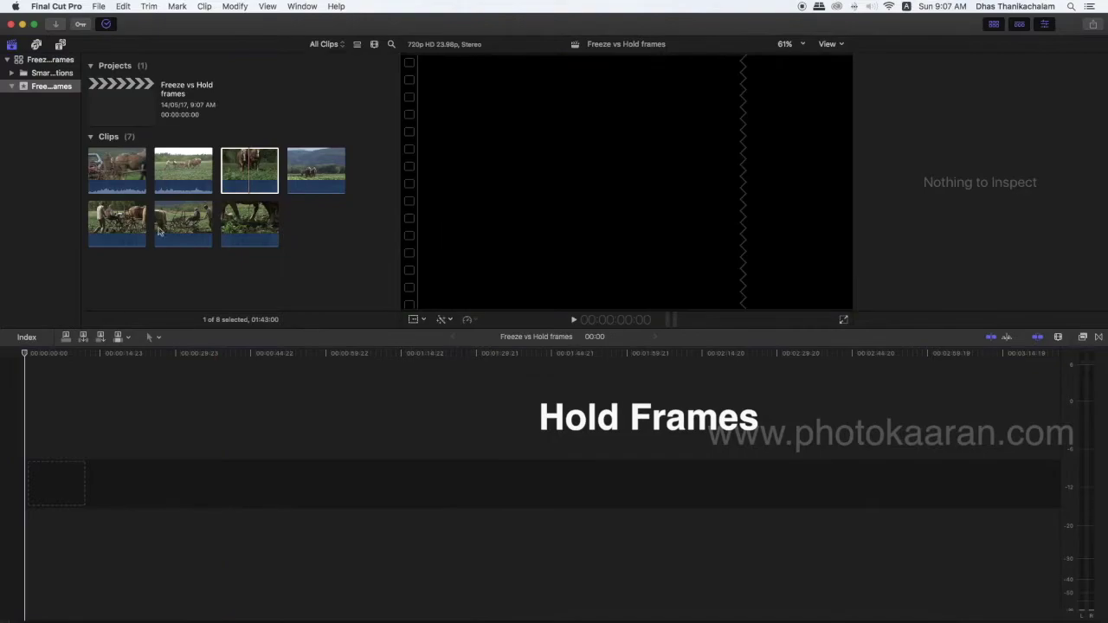
Append Plowing2_Fieldwork_Broll_01 to the empty timeline and show its Normal (100%) speed bar.
left_click(177, 176)
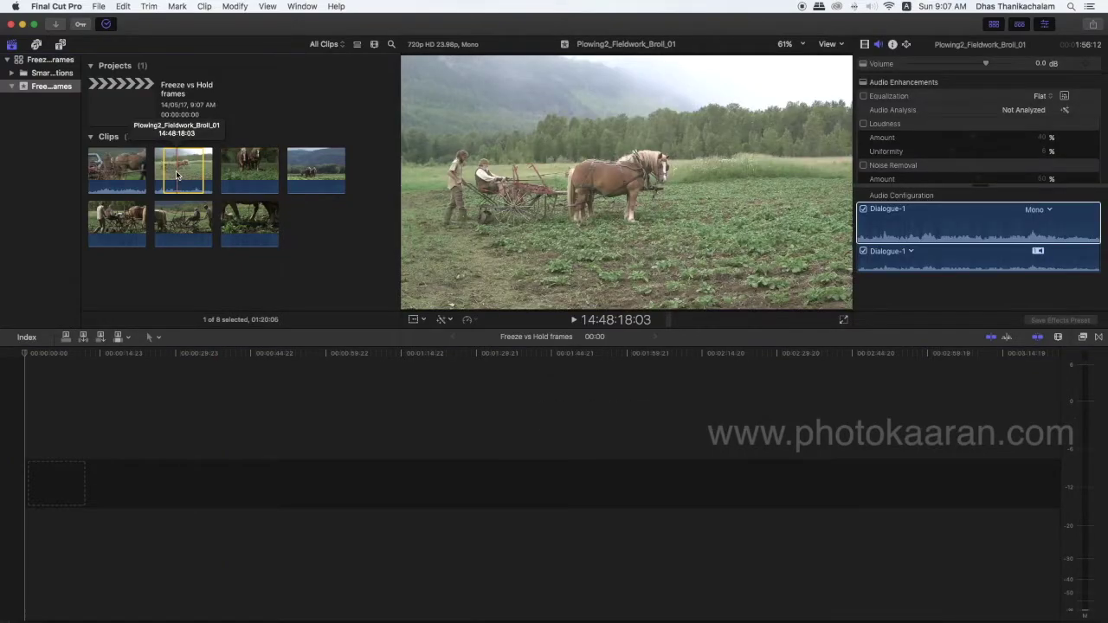
key("e")
left_click(121, 366)
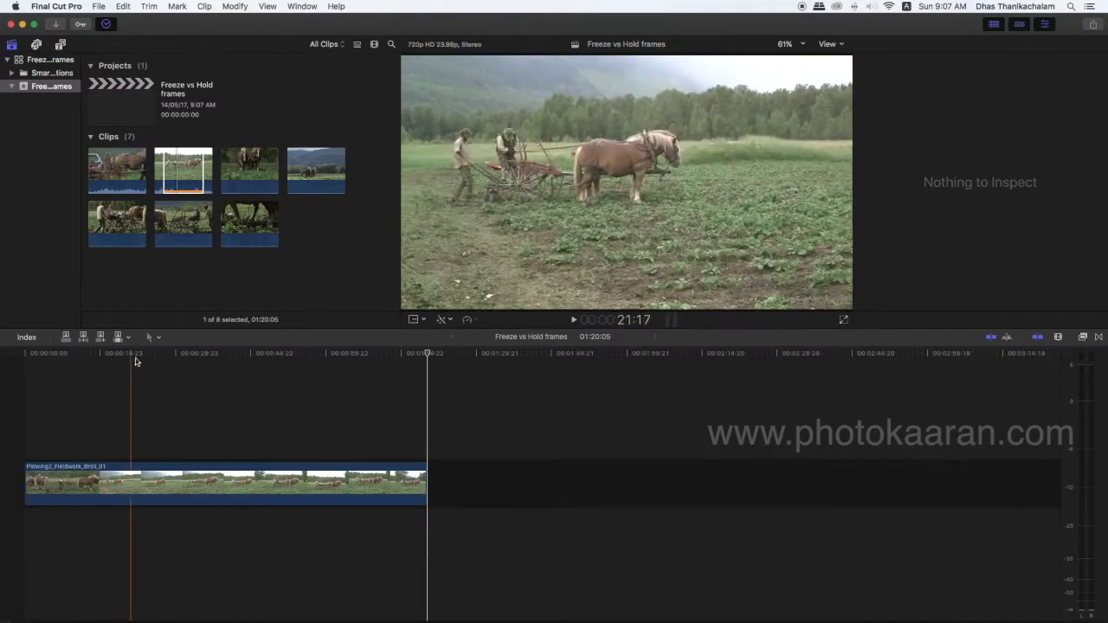
left_click(233, 488)
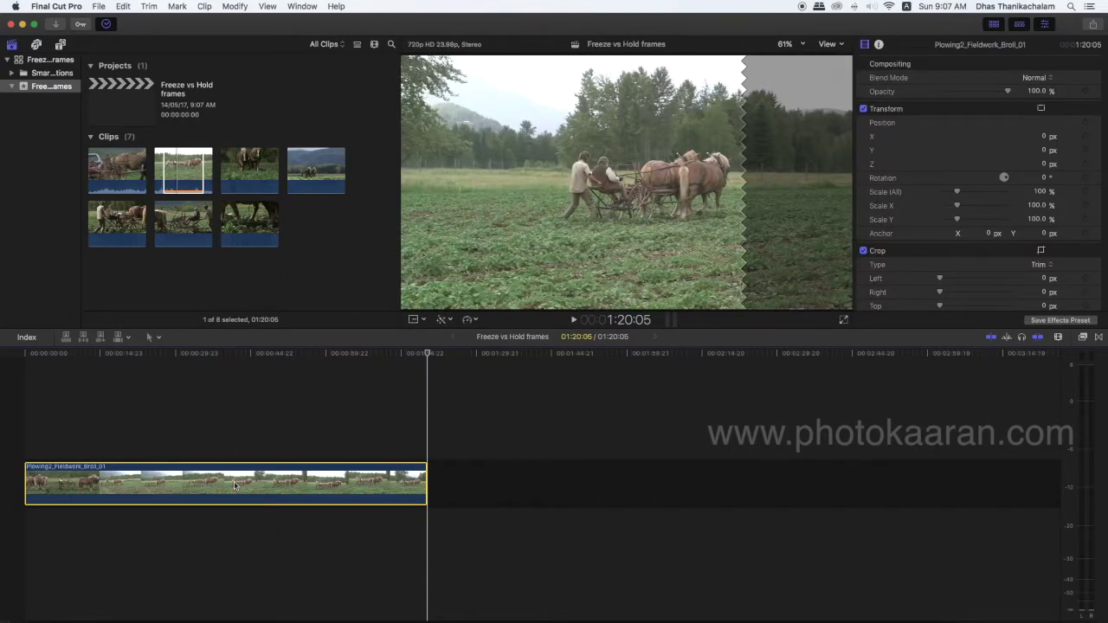
key("super+r")
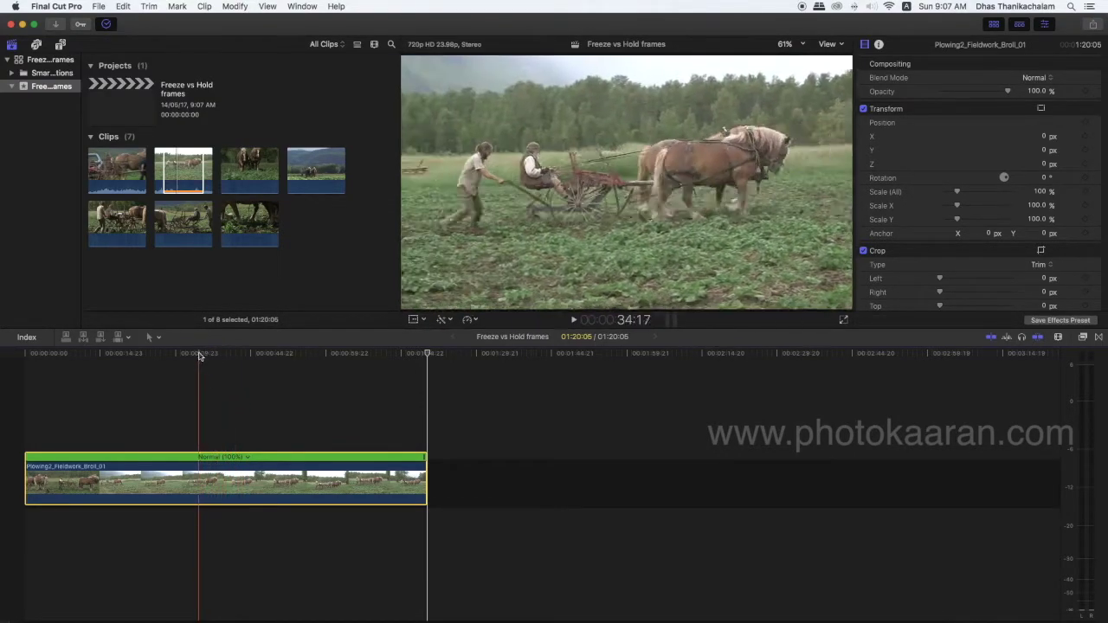
Place the playhead at 00:00:34:11 in the clip and bring up the Retime speed options.
left_click(198, 354)
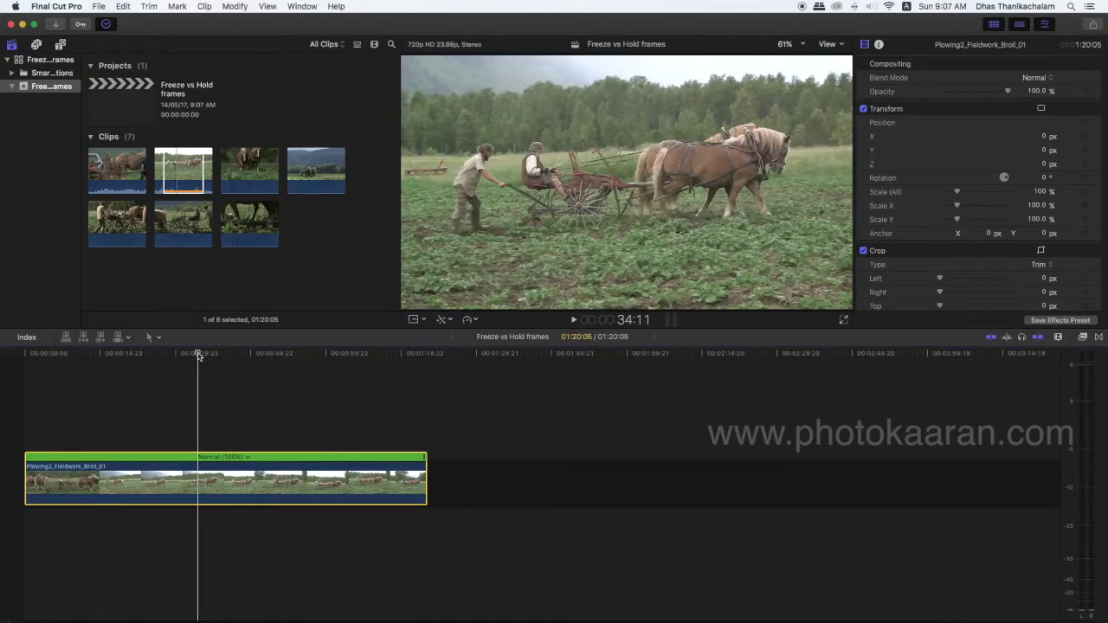
left_click(475, 321)
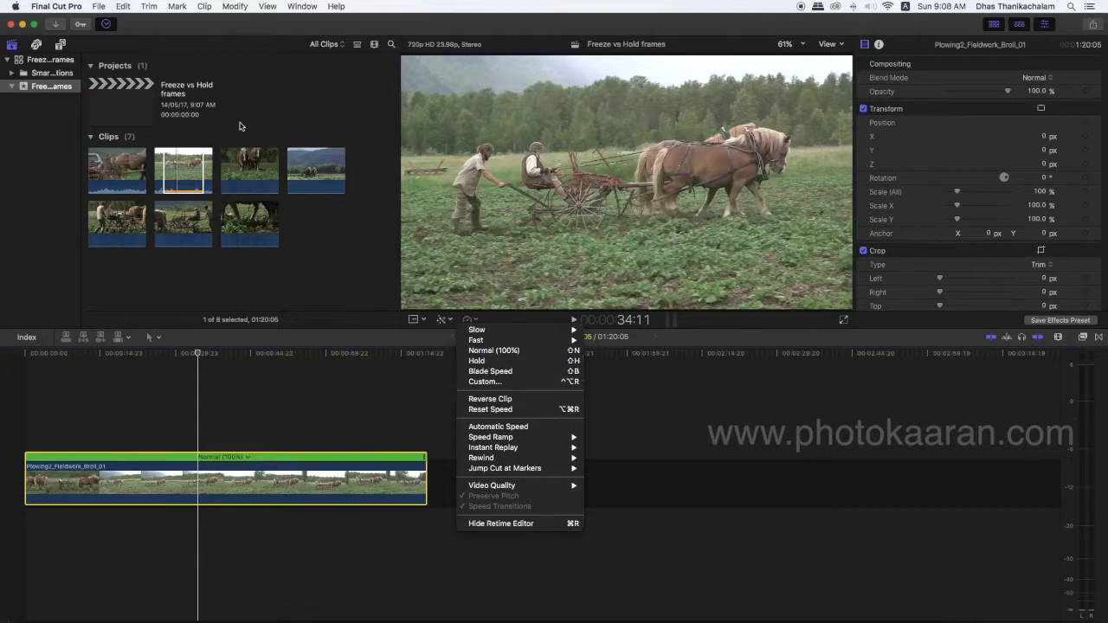
Insert a hold at 34:11 with Modify > Retime > Hold and select the new hold segment.
left_click(236, 7)
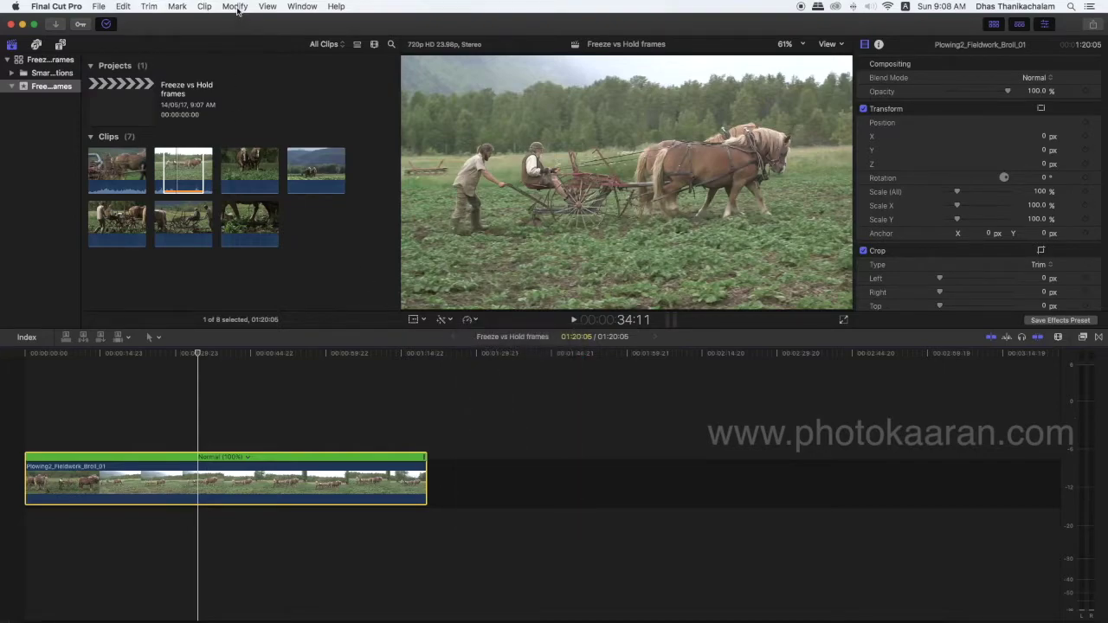
left_click(236, 7)
mouse_move(258, 158)
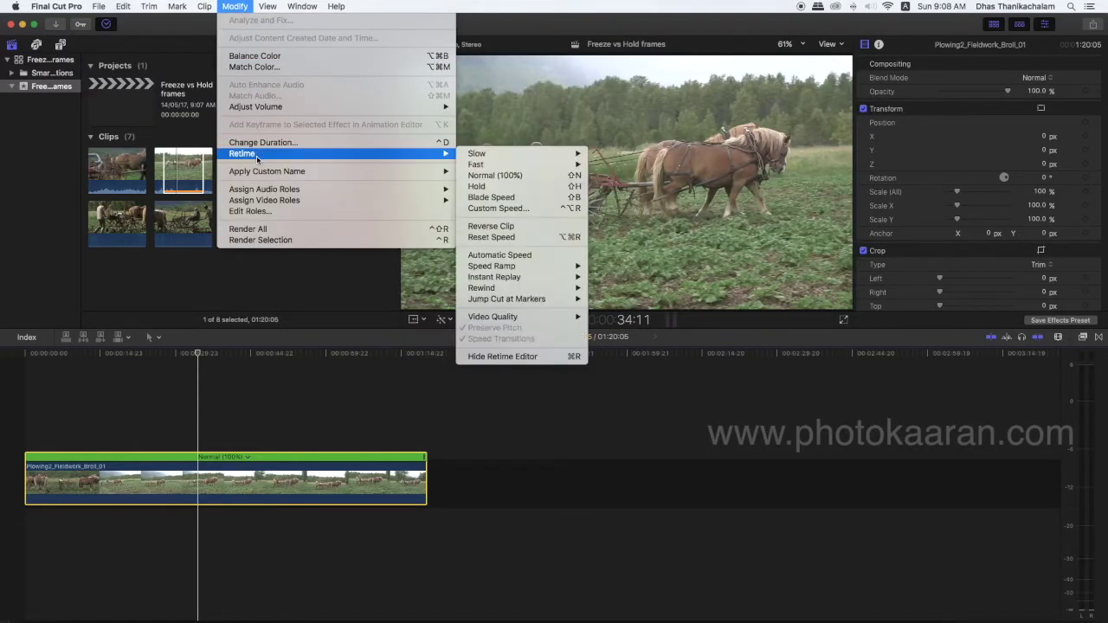
left_click(512, 189)
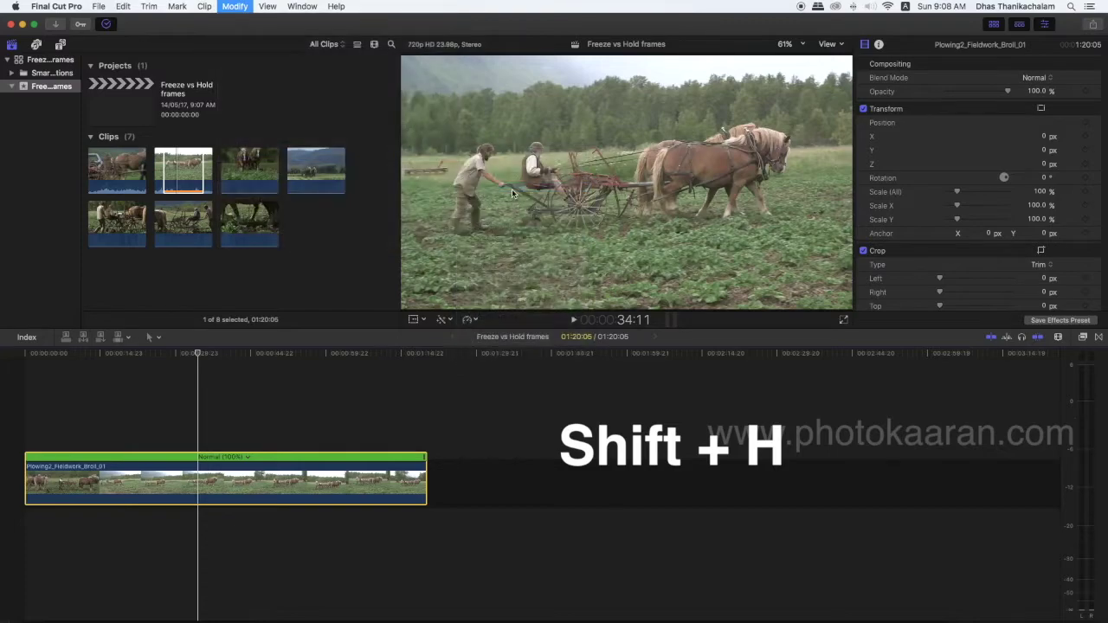
left_click(203, 459)
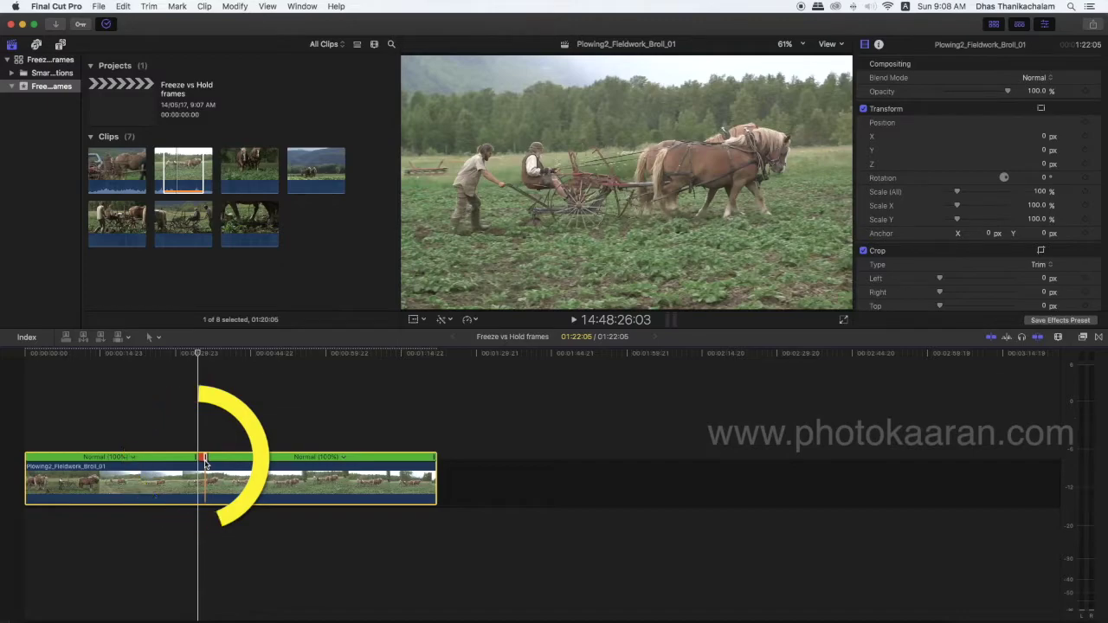
Slow the section before the hold to 50% and speed the section after it to 4x.
left_click(133, 457)
mouse_move(152, 468)
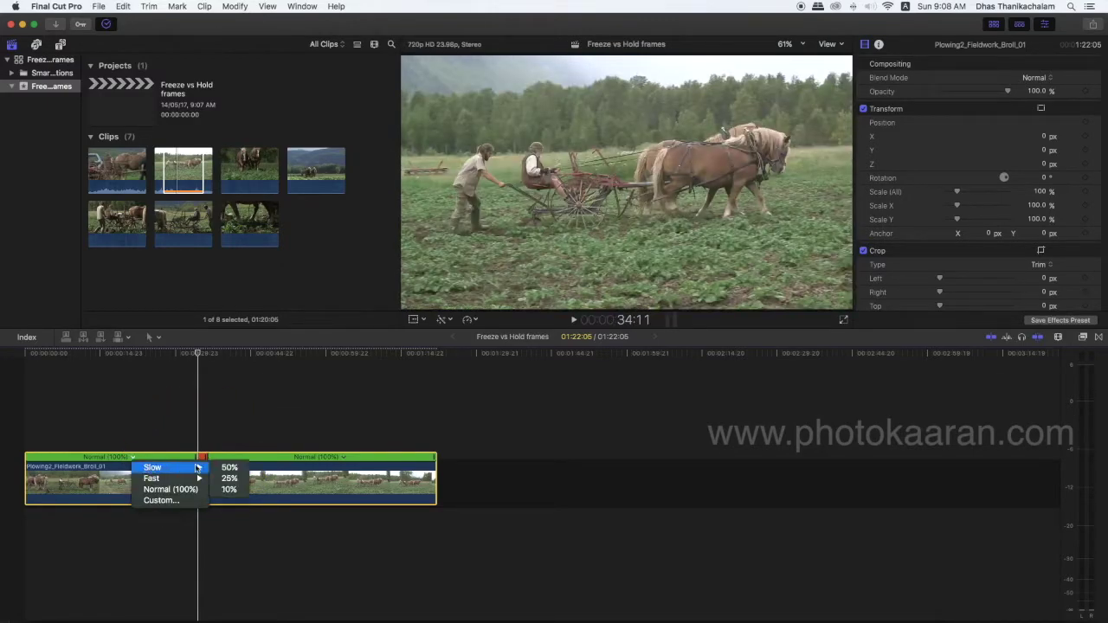
left_click(227, 468)
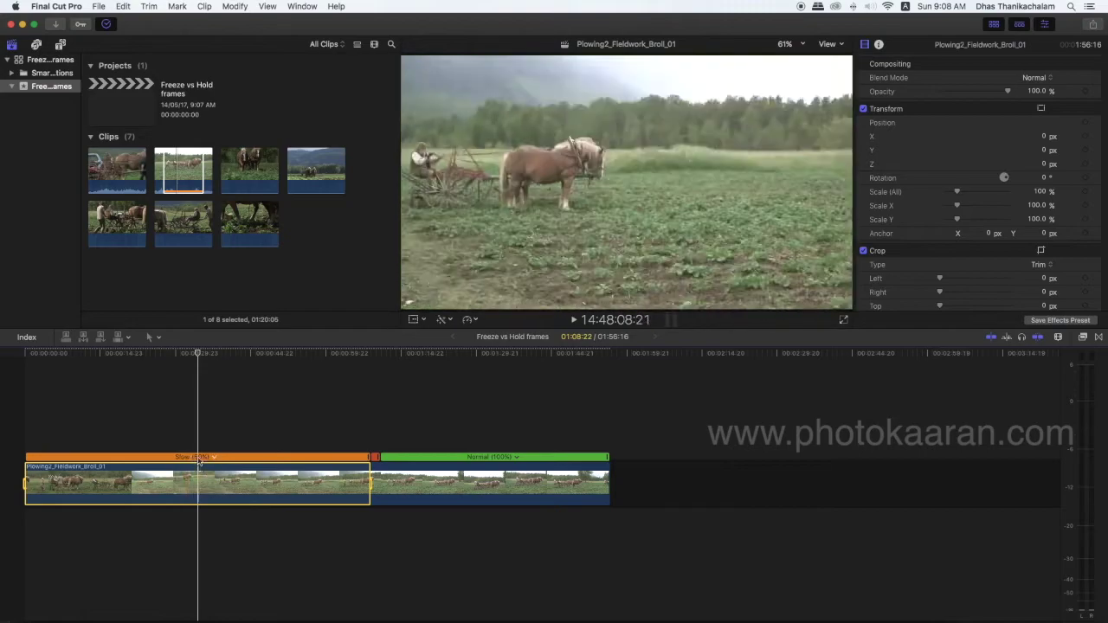
left_click(517, 457)
mouse_move(524, 468)
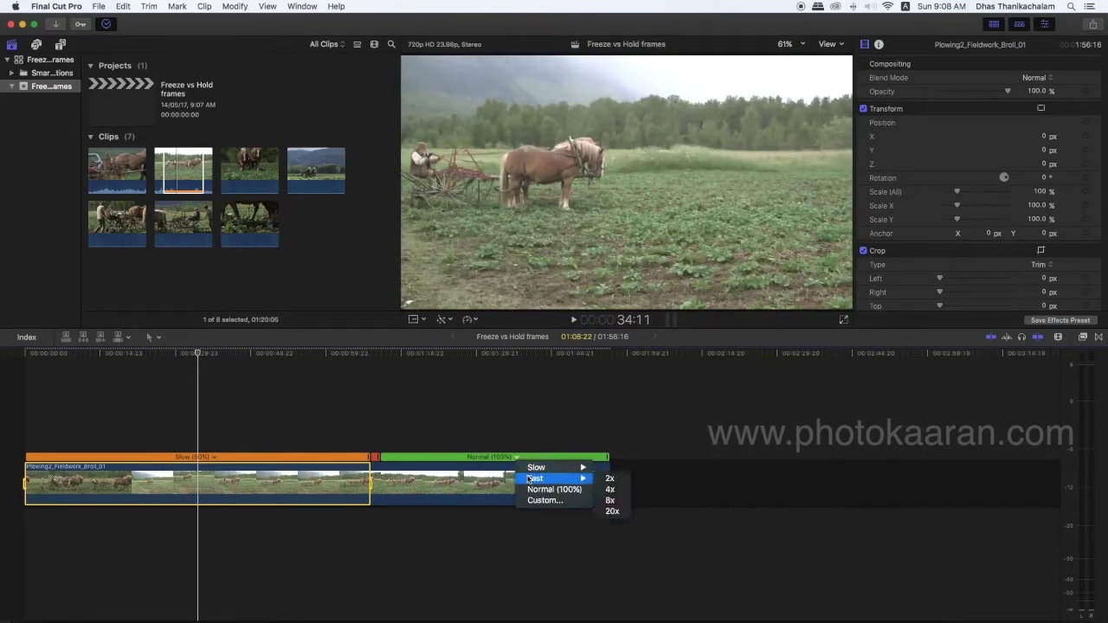
left_click(613, 489)
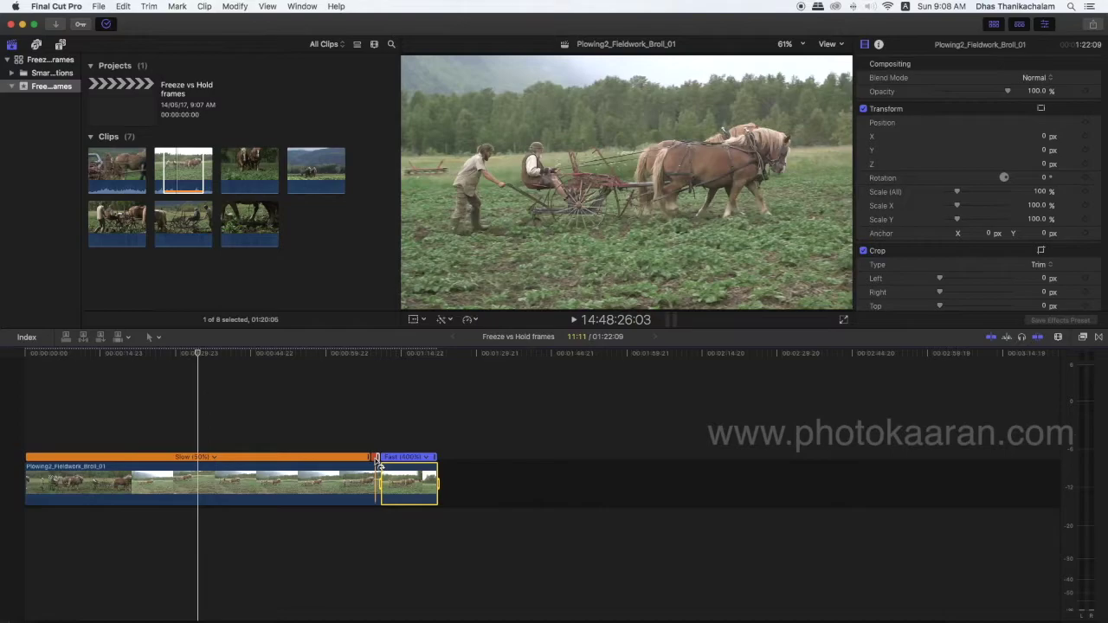
Return both sections to Normal (100%) and play back from near the hold.
left_click(425, 457)
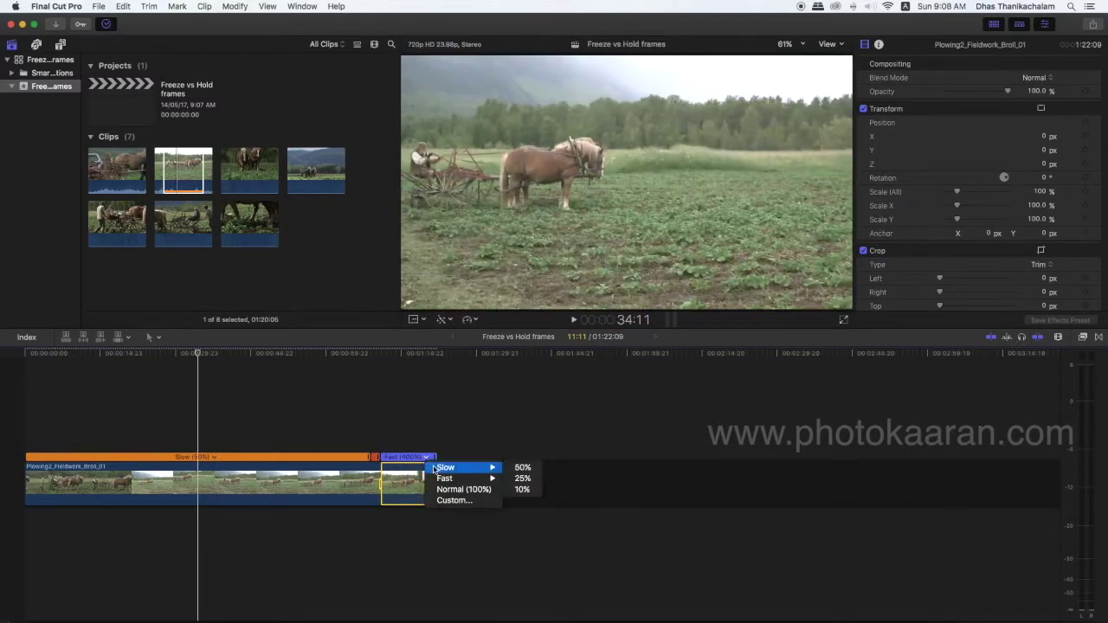
left_click(459, 490)
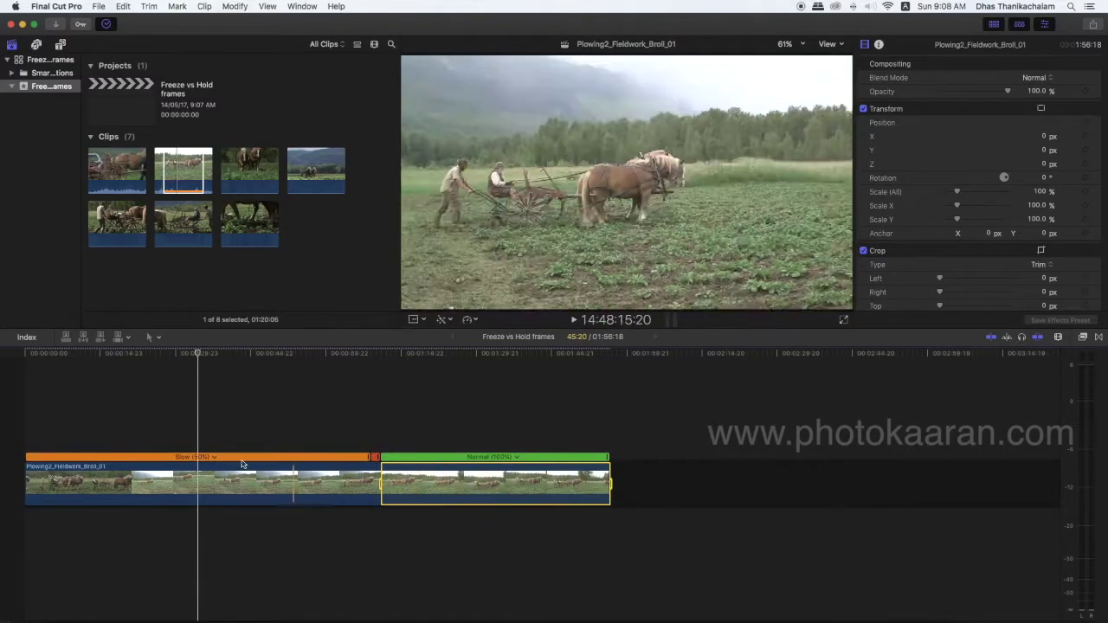
left_click(212, 458)
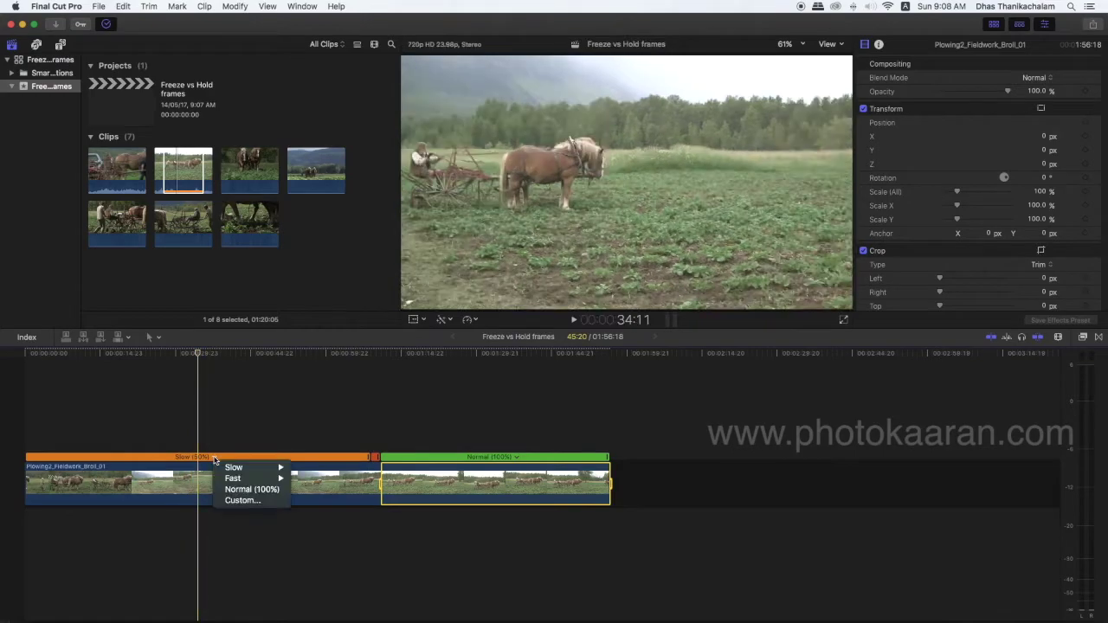
left_click(251, 490)
left_click(187, 364)
key("space")
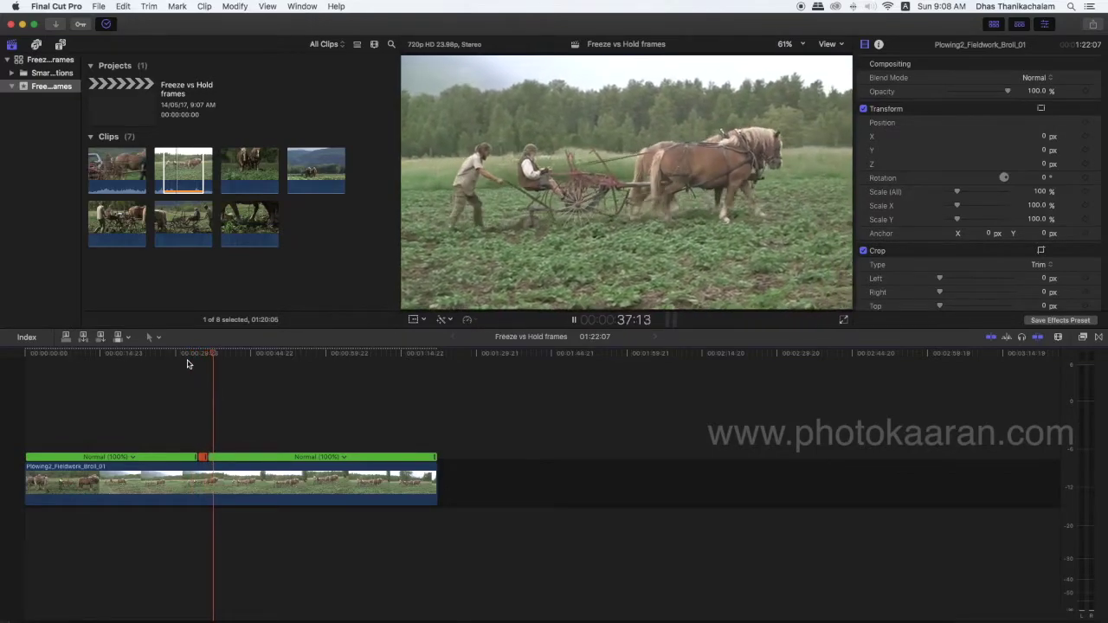
key("super+equal")
key("super+equal")
key("super+equal")
key("space")
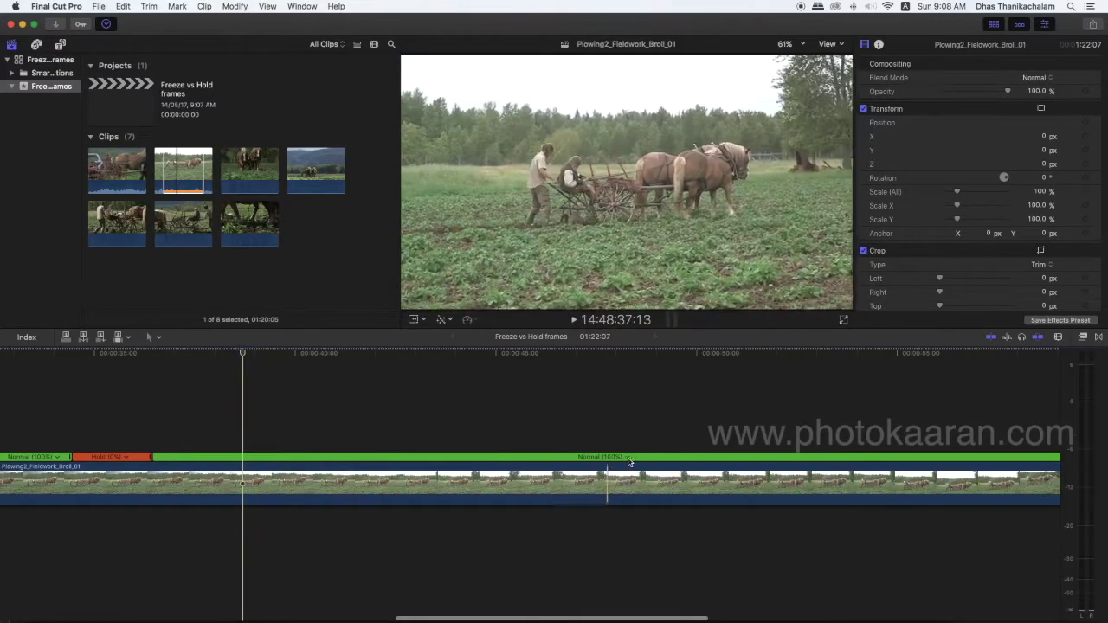
left_click(627, 457)
left_click(628, 457)
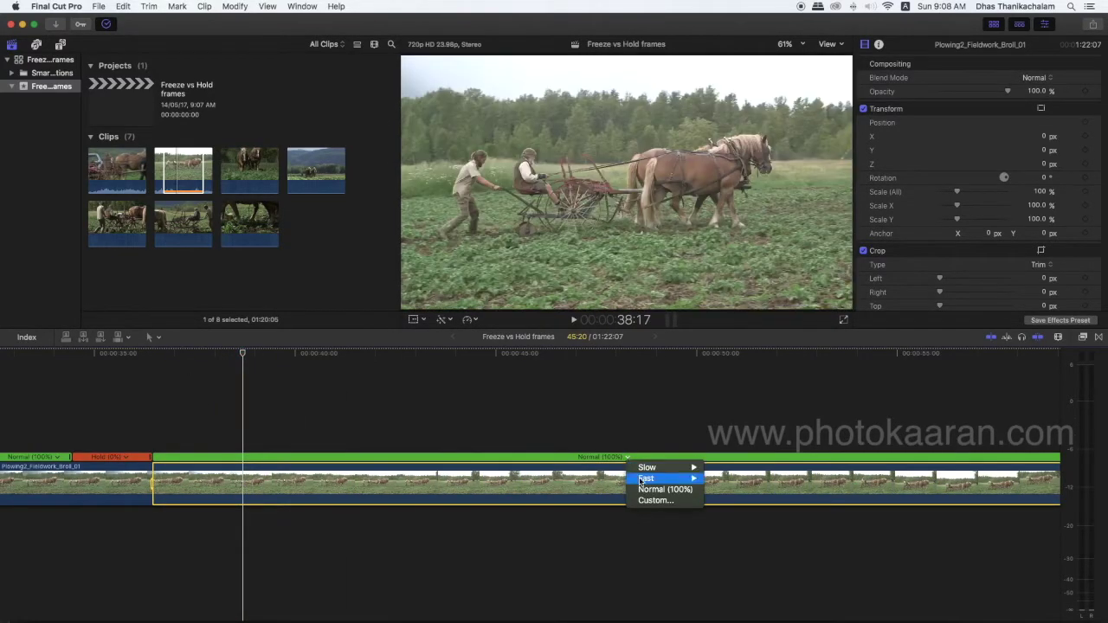
mouse_move(684, 478)
left_click(721, 500)
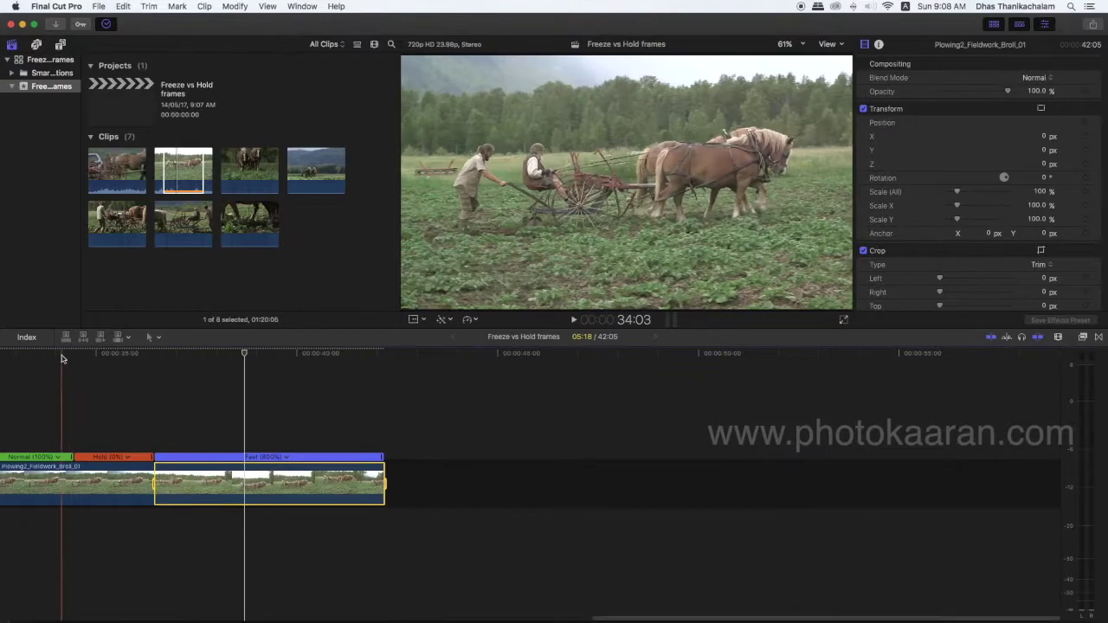
key("space")
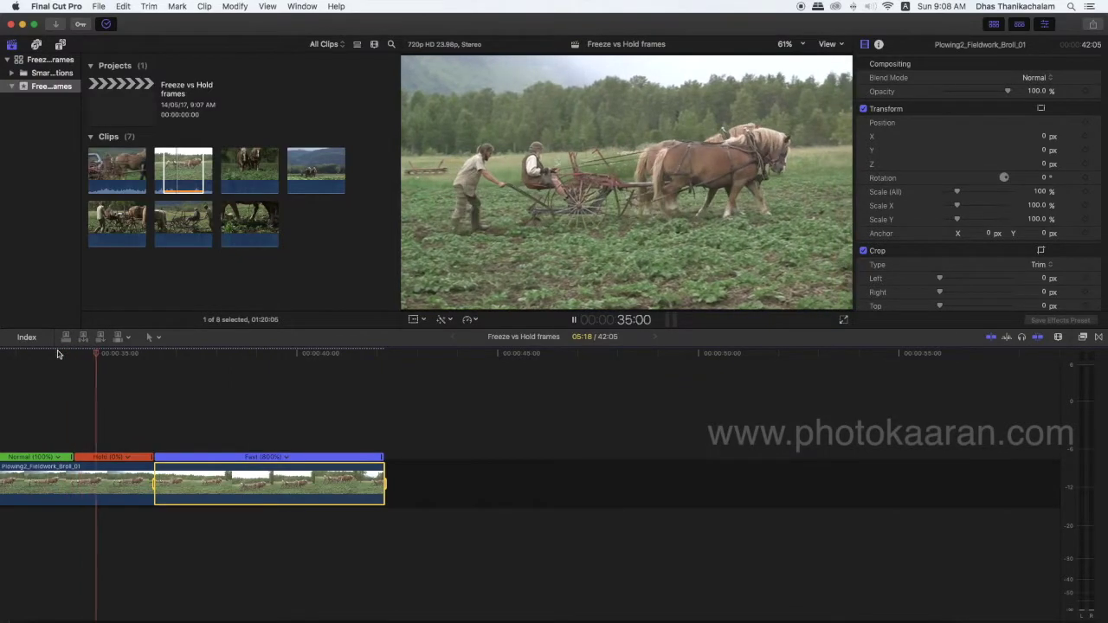
key("space")
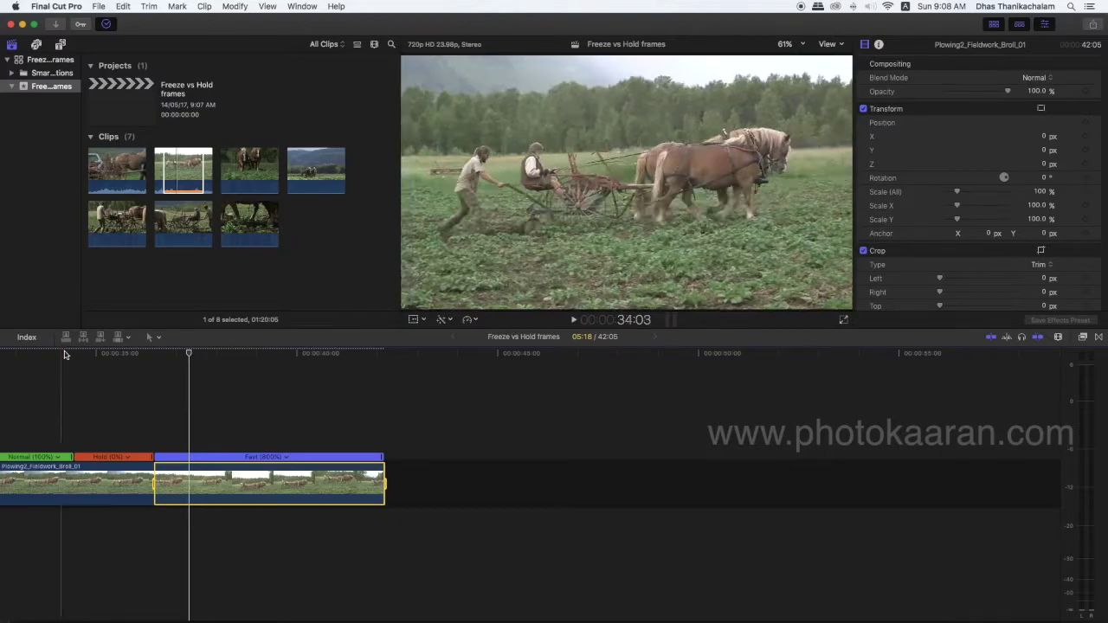
scroll(134, 359, "left", 5)
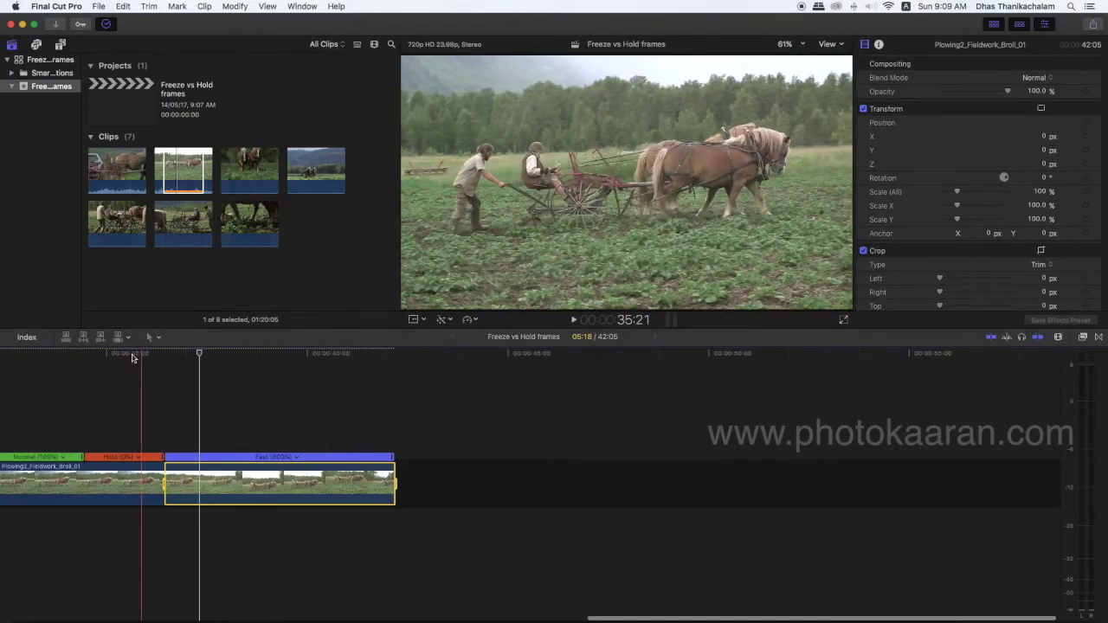
Resize the Hold section so the project totals 42:09, scrub through it, and select it.
left_click_drag(290, 457, 294, 462)
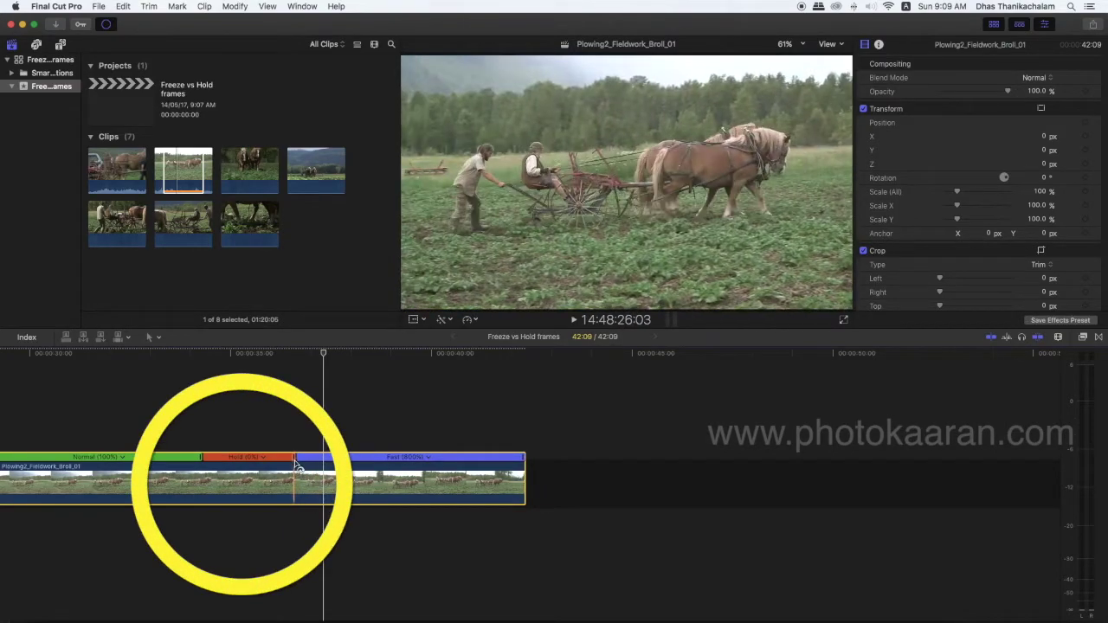
left_click_drag(297, 464, 296, 462)
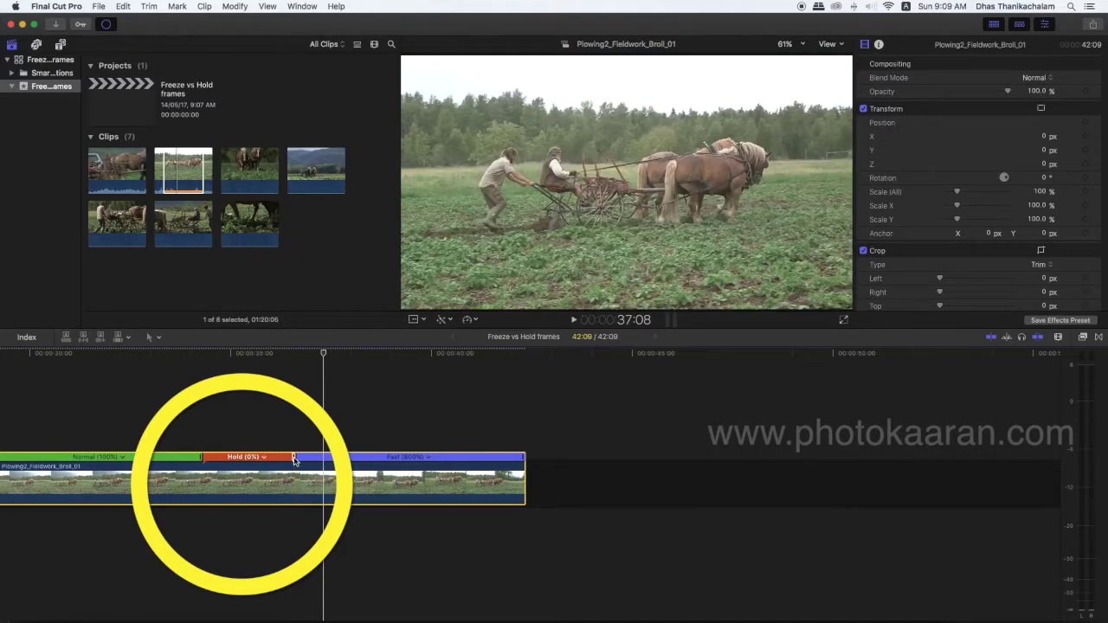
left_click_drag(294, 460, 254, 462)
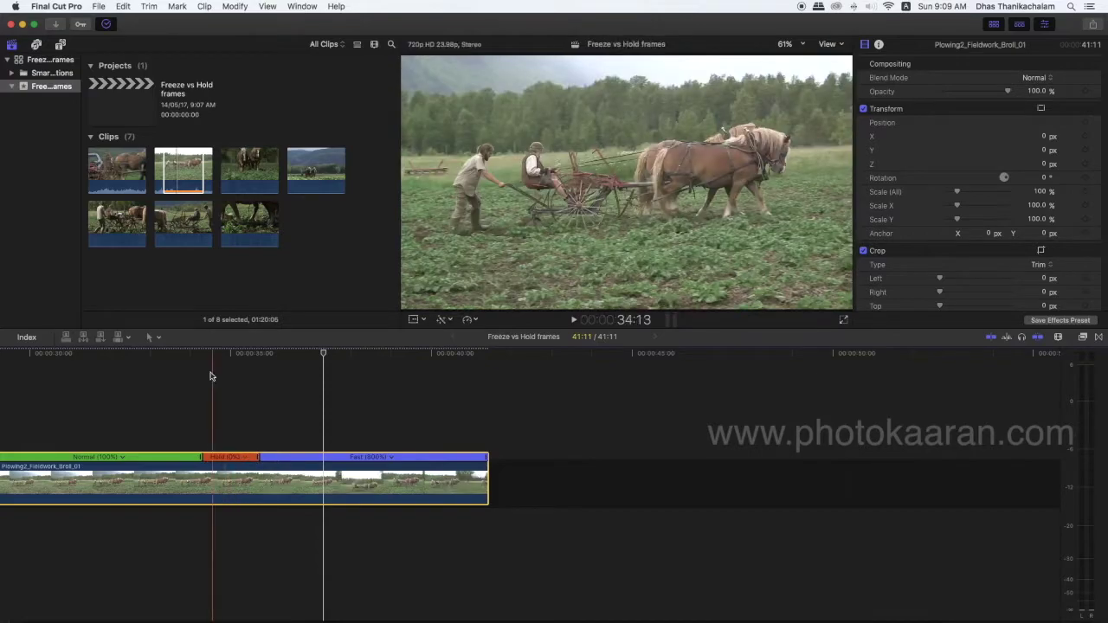
left_click(217, 355)
left_click_drag(217, 356, 314, 362)
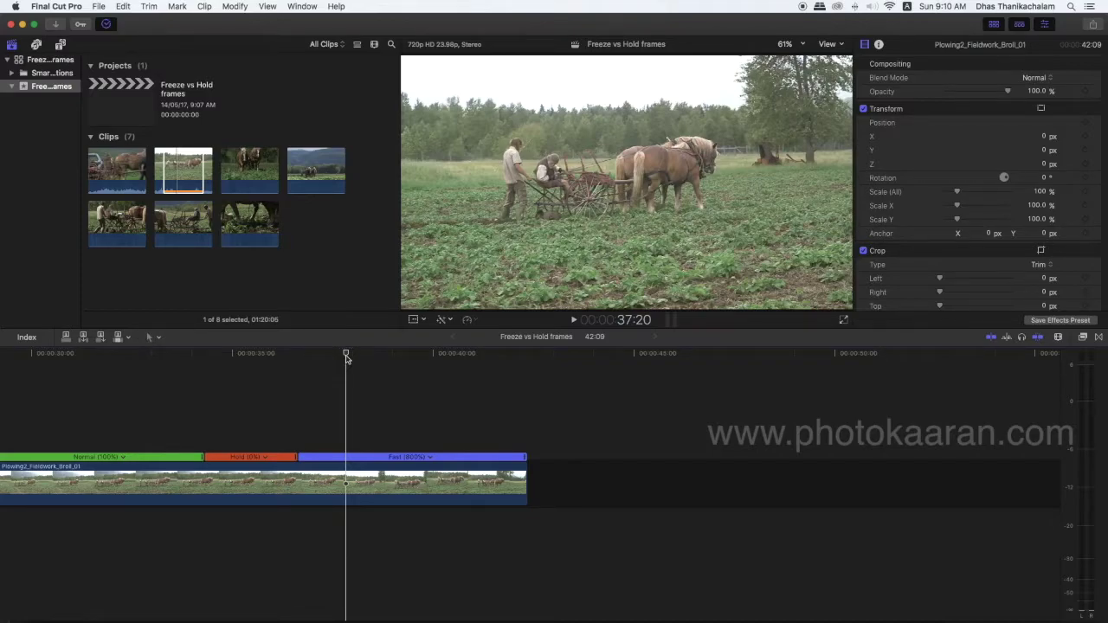
left_click(209, 461)
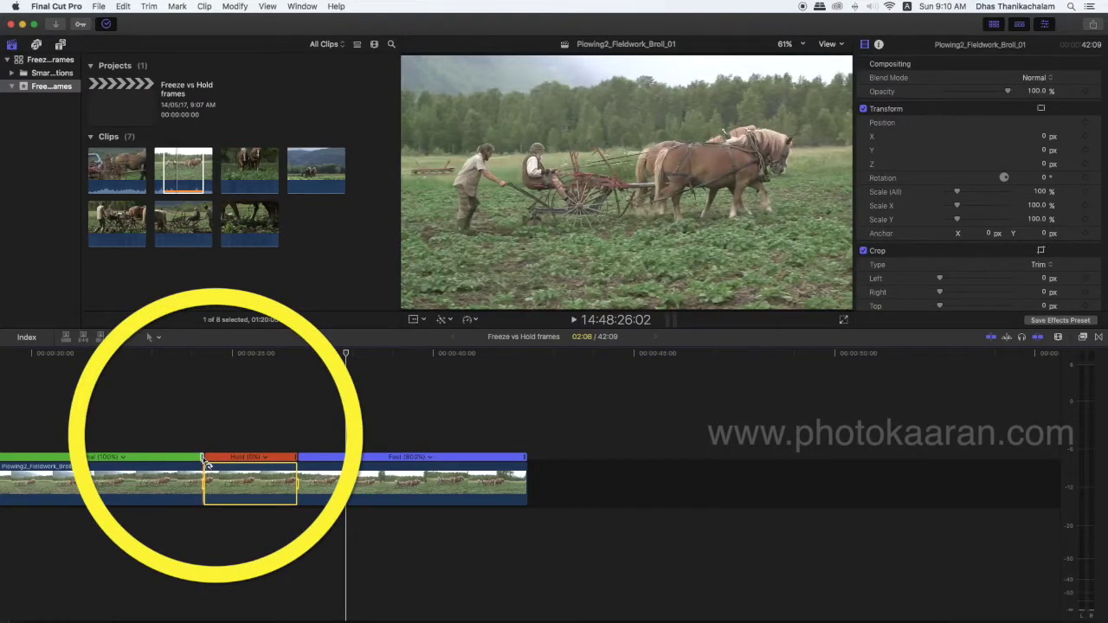
Move the hold's source frame later, lengthening the Normal section to 50:21, and play it back.
double_click(203, 459)
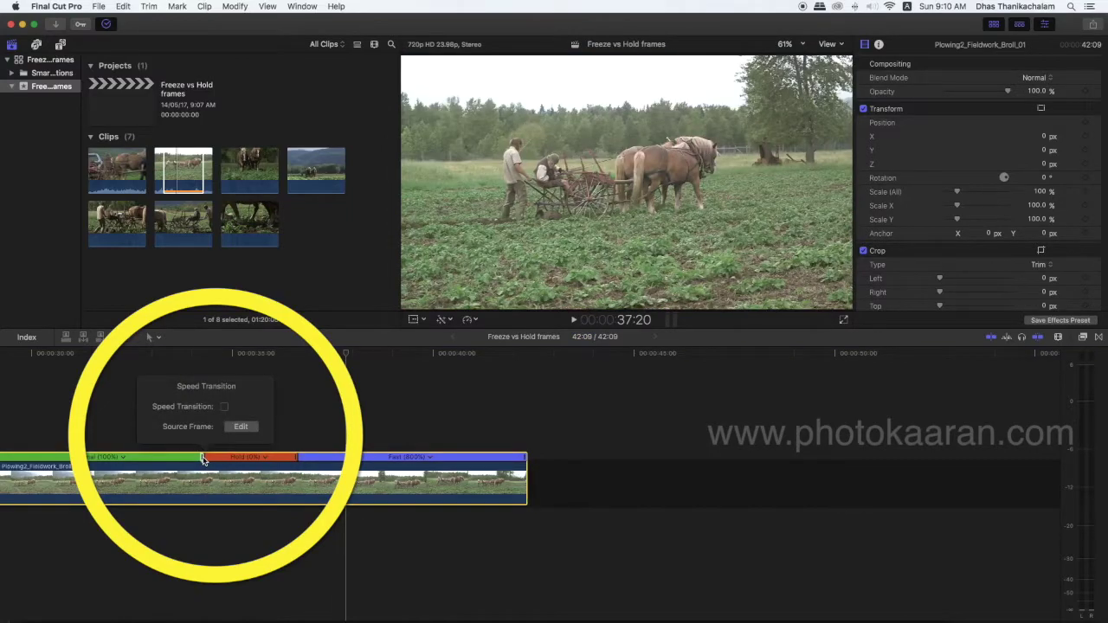
left_click(241, 428)
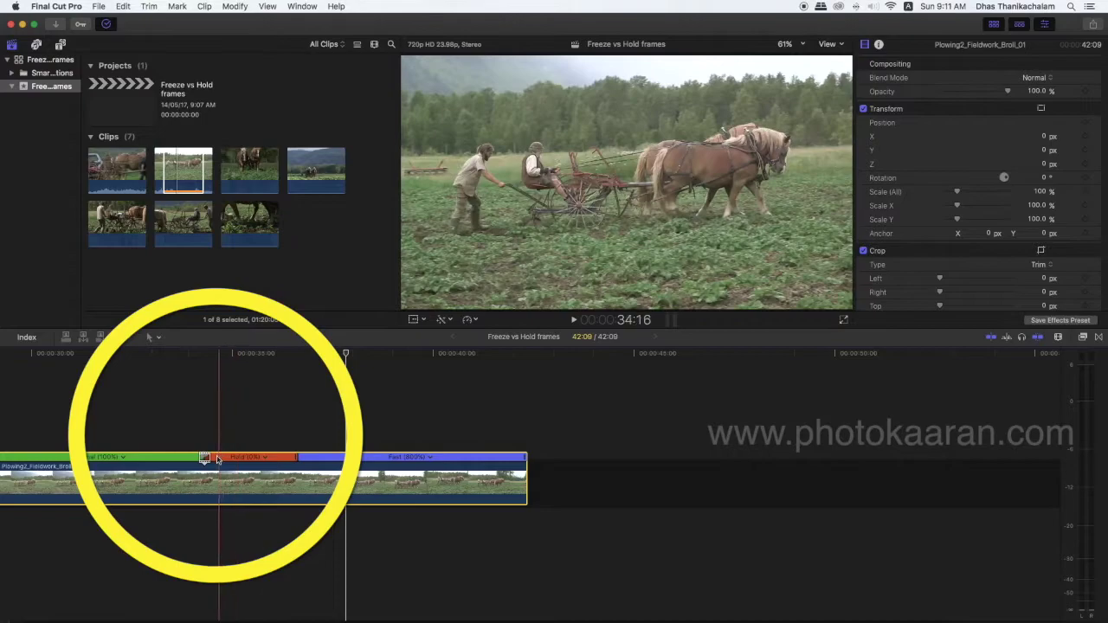
left_click_drag(204, 458, 596, 479)
left_click(501, 353)
key("space")
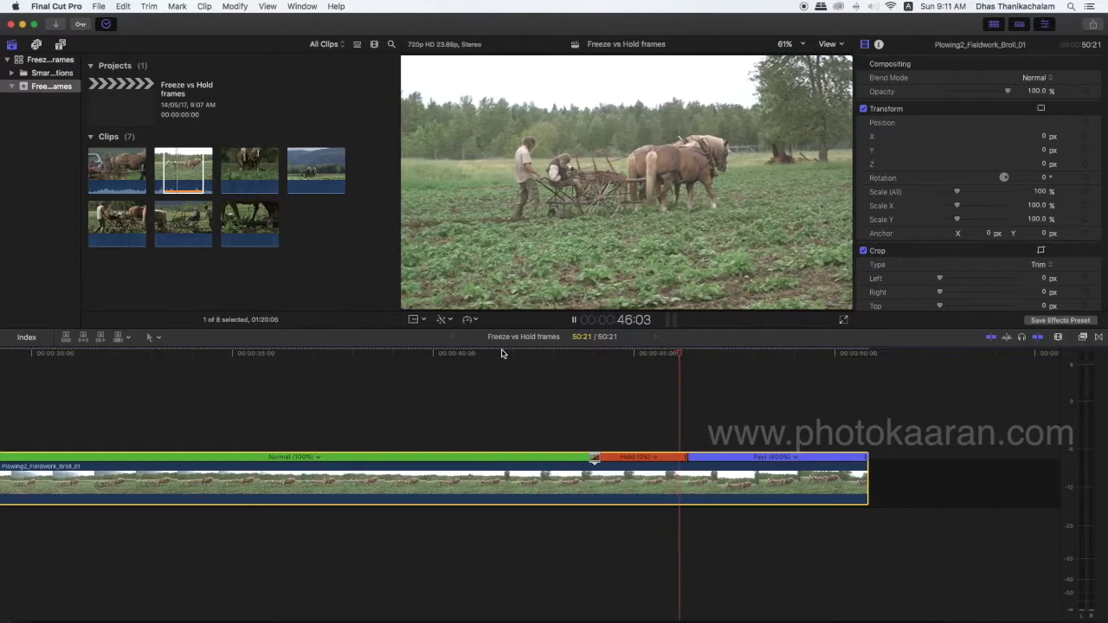
Drag the Normal and Hold retime handles left so the clip shrinks to 35:15.
key("space")
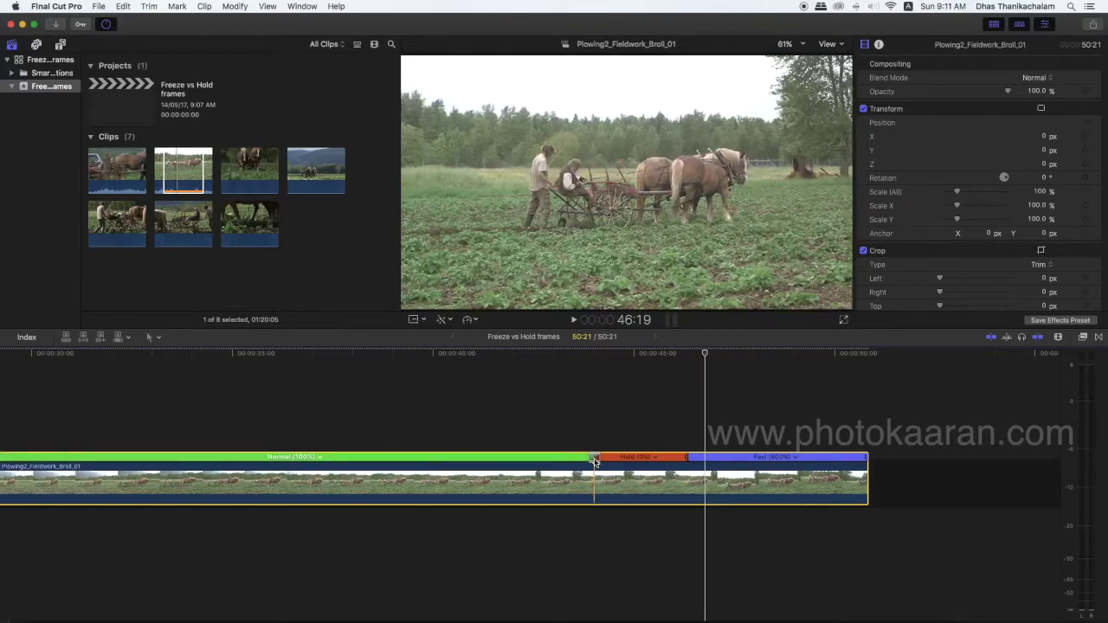
left_click_drag(594, 460, 518, 462)
left_click_drag(386, 462, 240, 461)
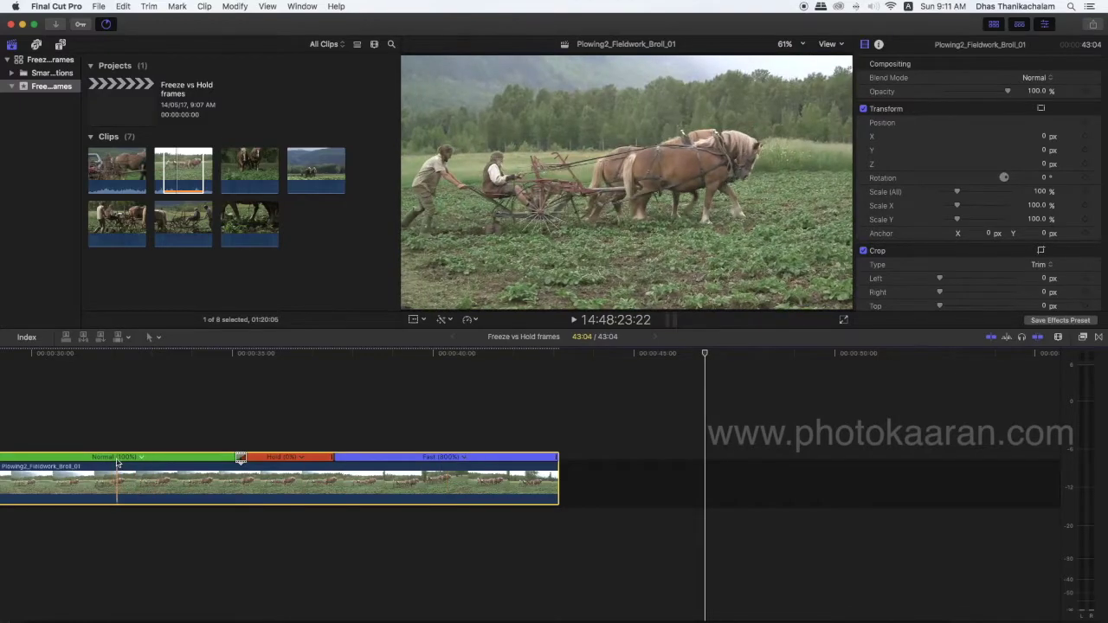
left_click_drag(240, 461, 24, 458)
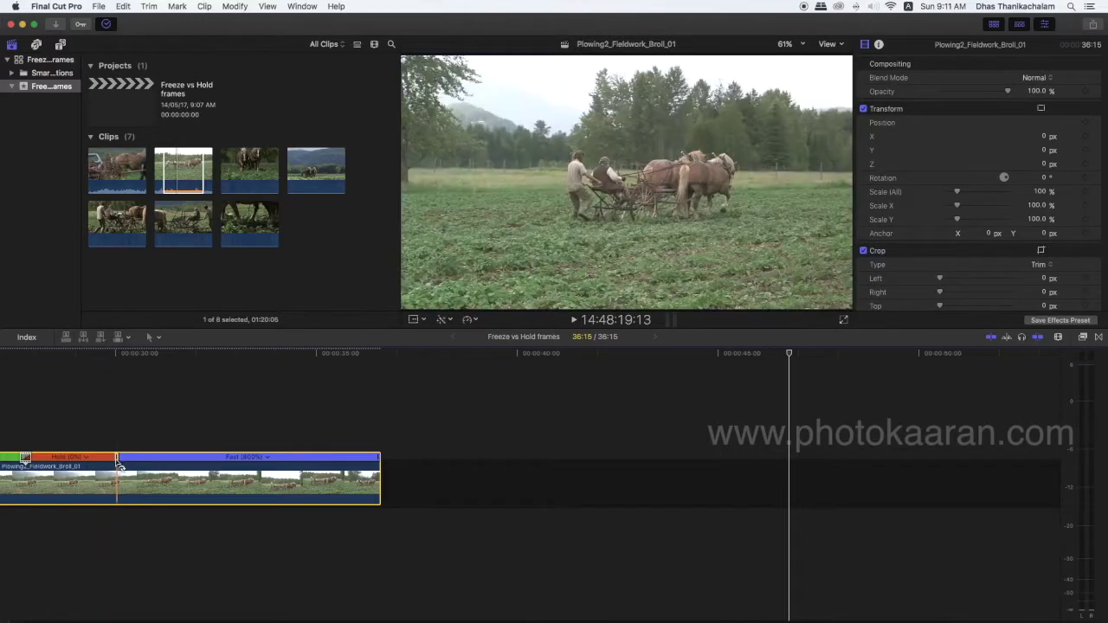
left_click_drag(120, 465, 77, 464)
Play the shortened clip from the timeline start and scroll the timeline left.
left_click(13, 356)
key("space")
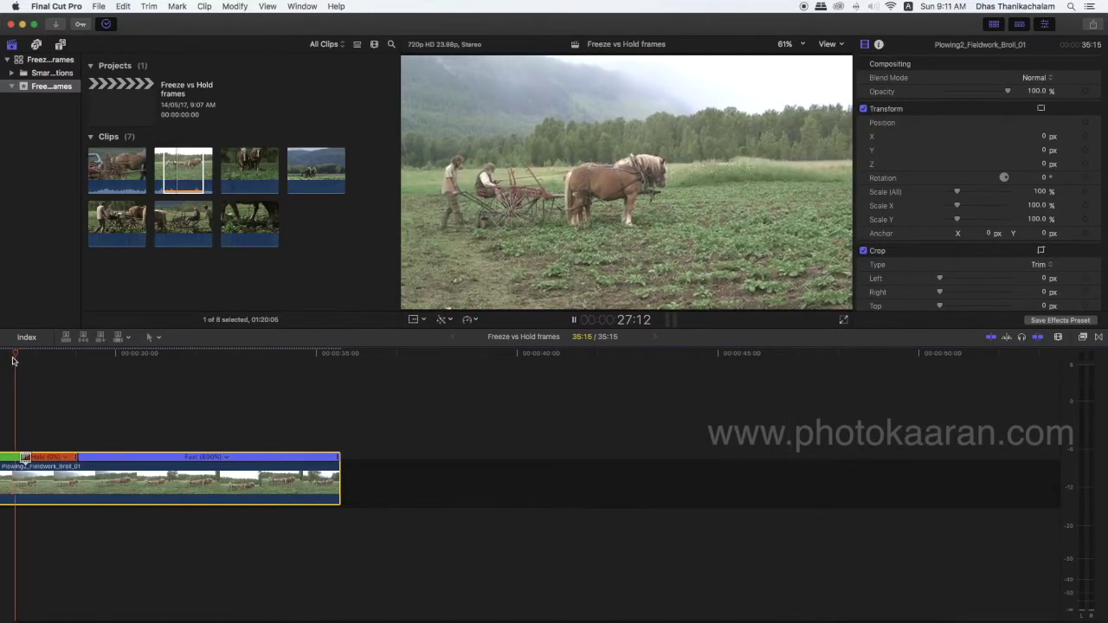
key("space")
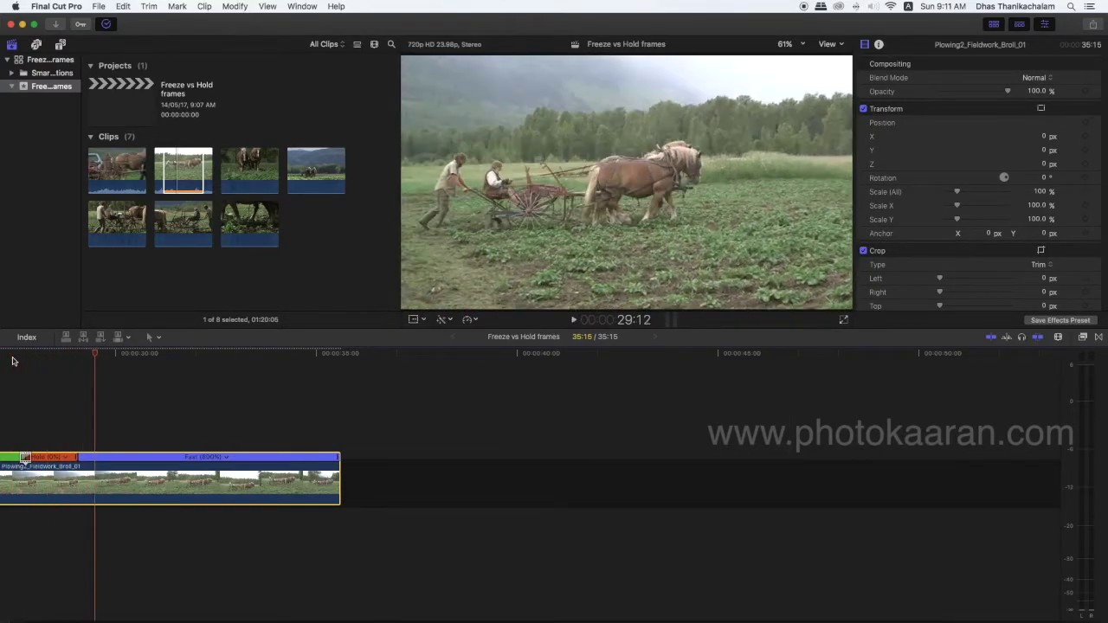
scroll(96, 378, "left", 8)
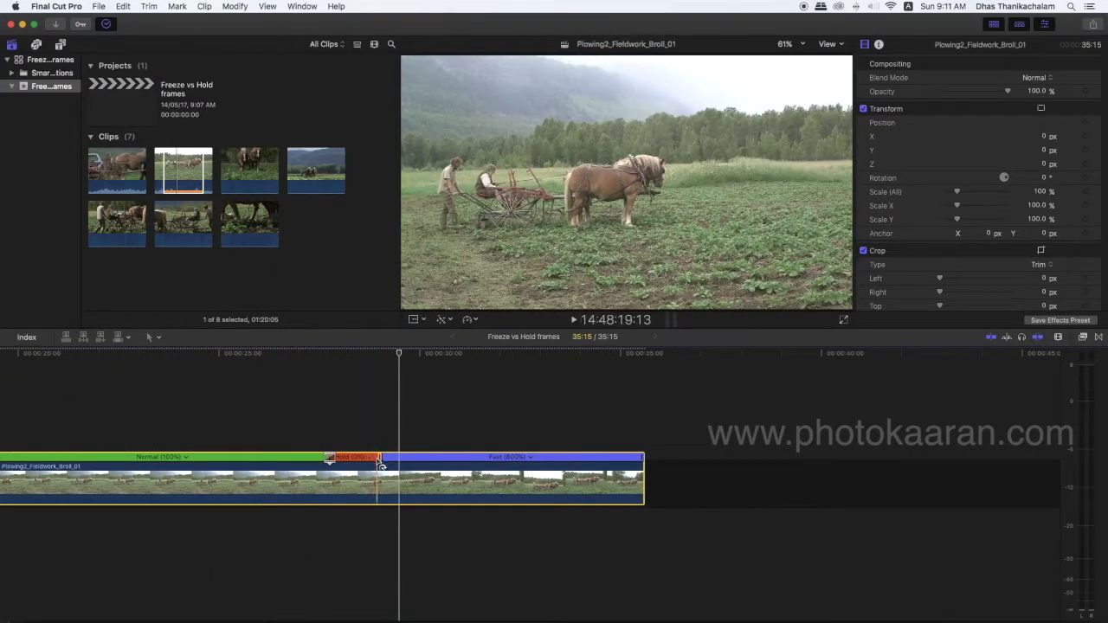
scroll(330, 461, "left", 4)
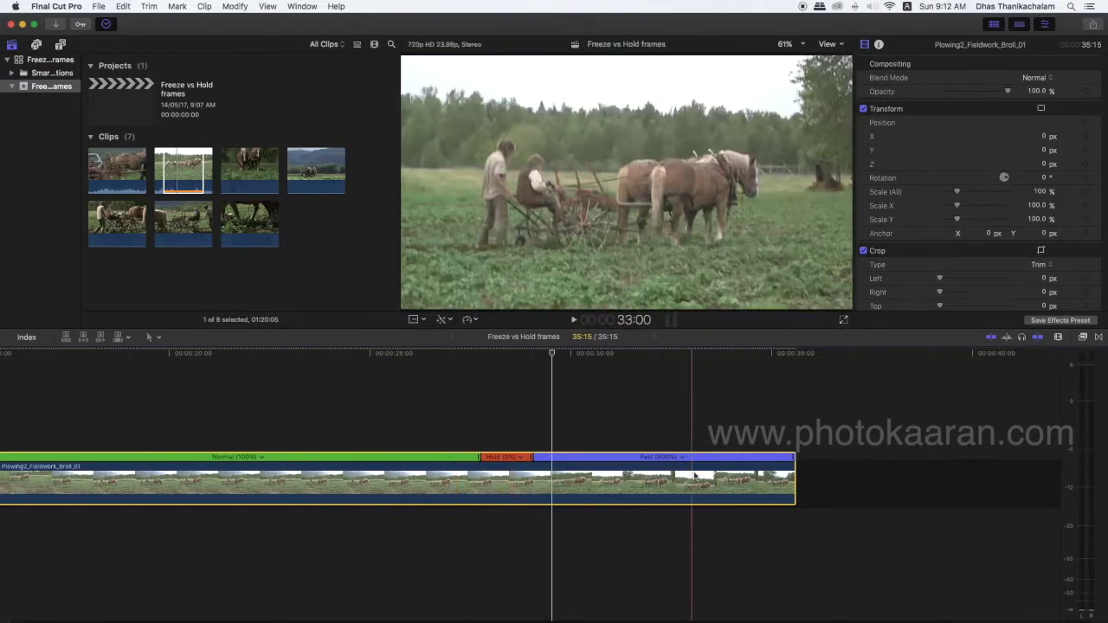
Turn on Speed Transitions and preview playback through the hold.
left_click(476, 321)
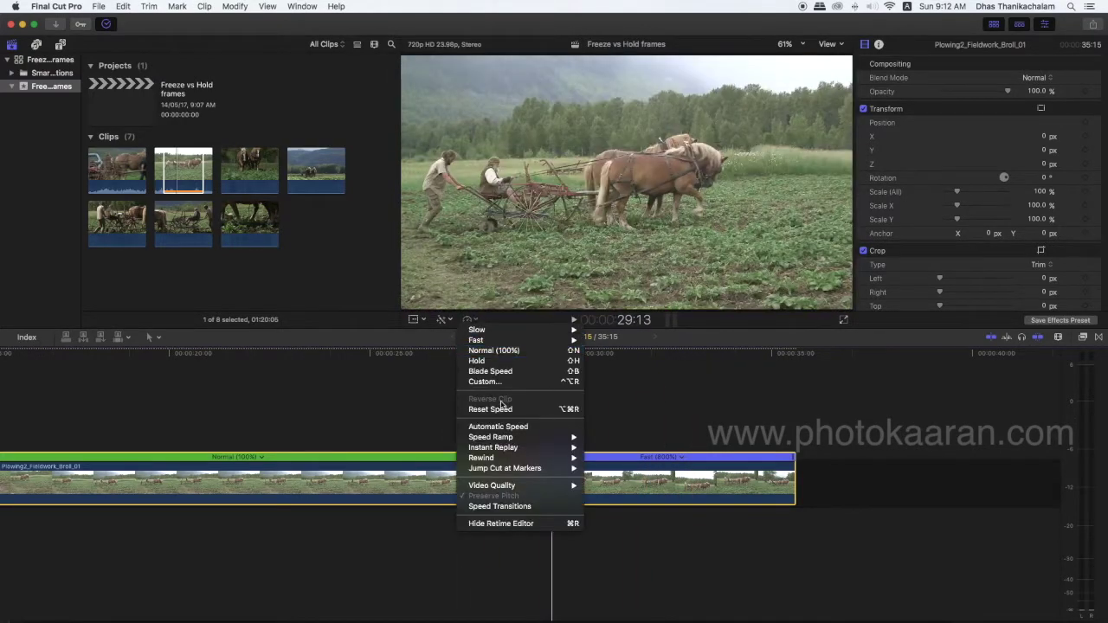
left_click(506, 505)
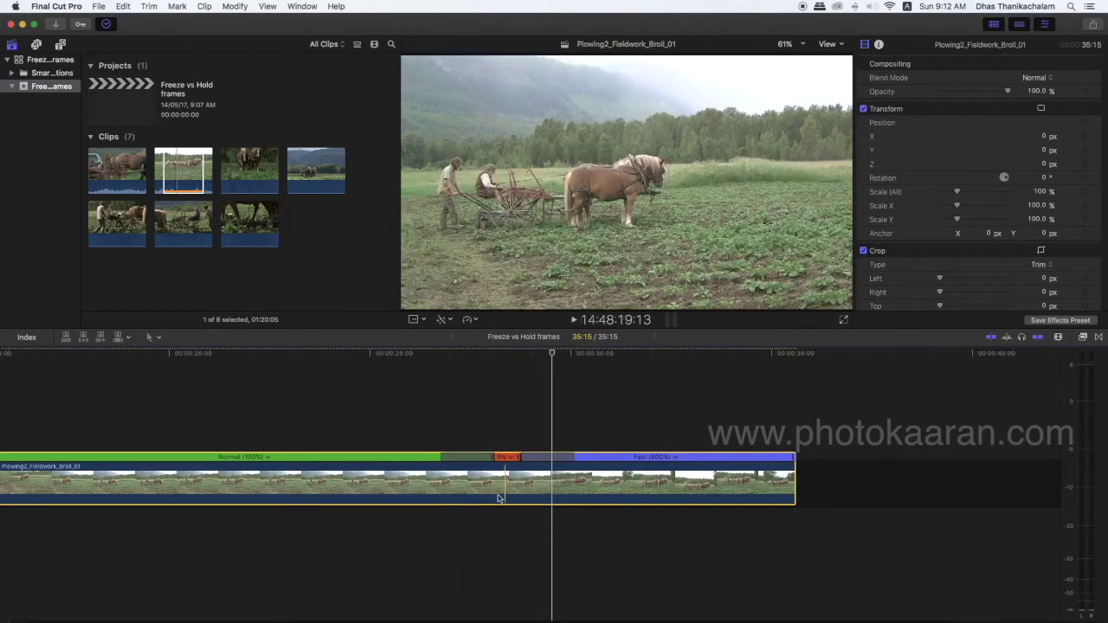
left_click(403, 355)
key("space")
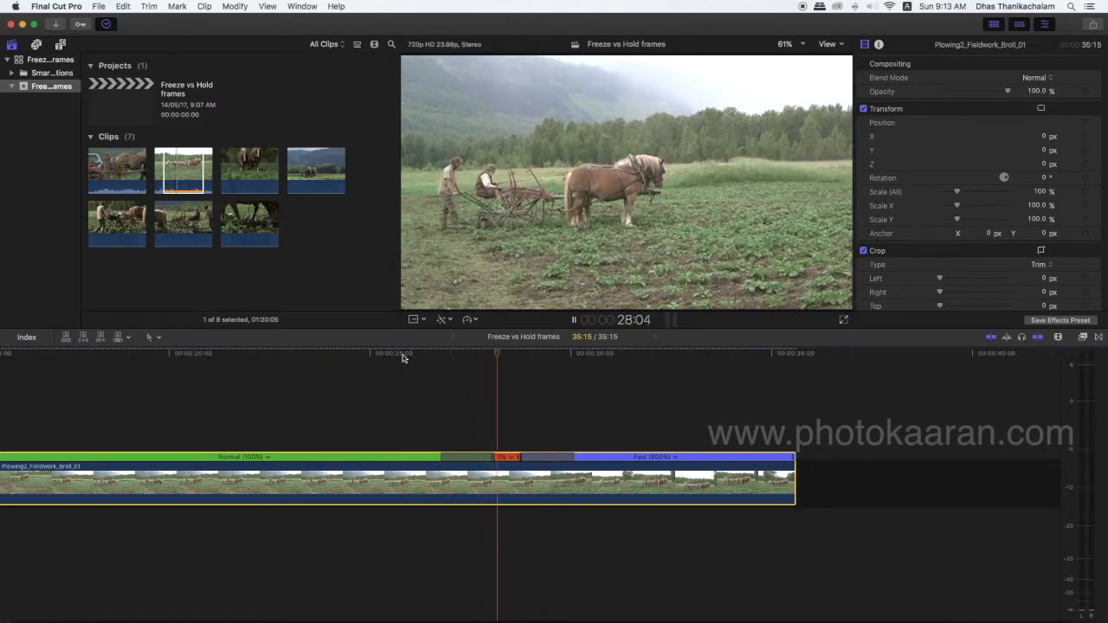
left_click(402, 355)
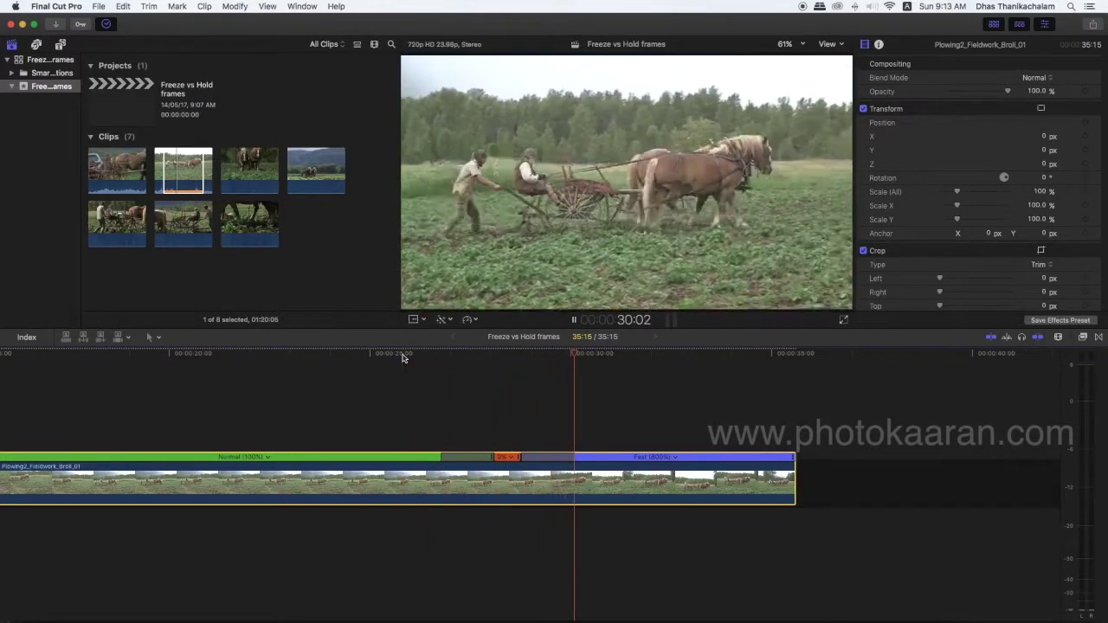
key("space")
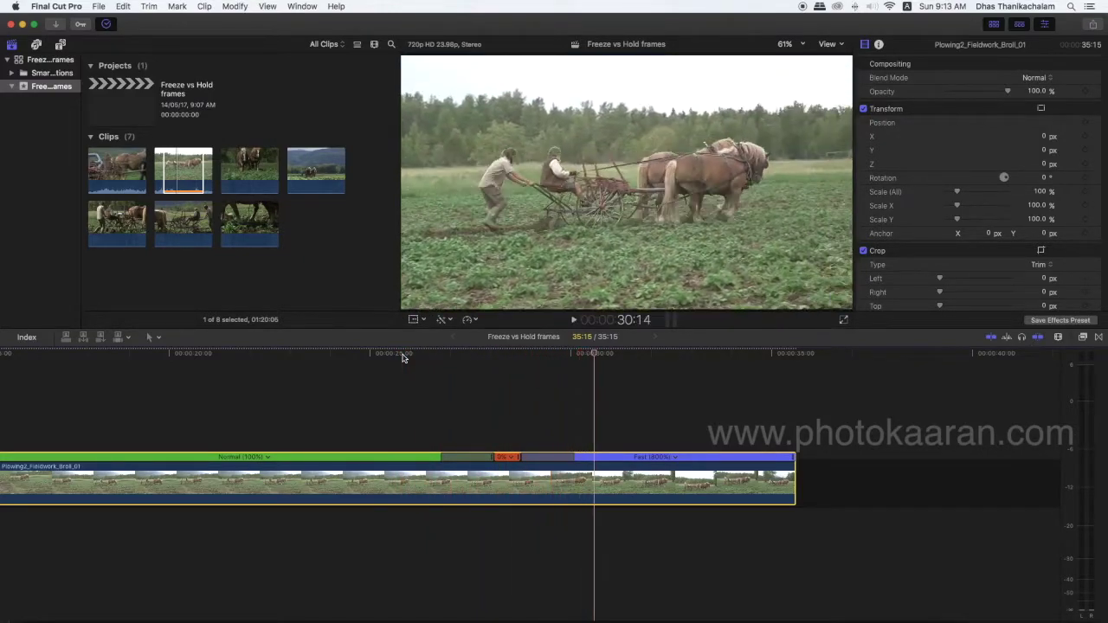
Turn Speed Transitions off again and pull the Hold handle left so the clip runs 35:01.
left_click(467, 326)
left_click(507, 511)
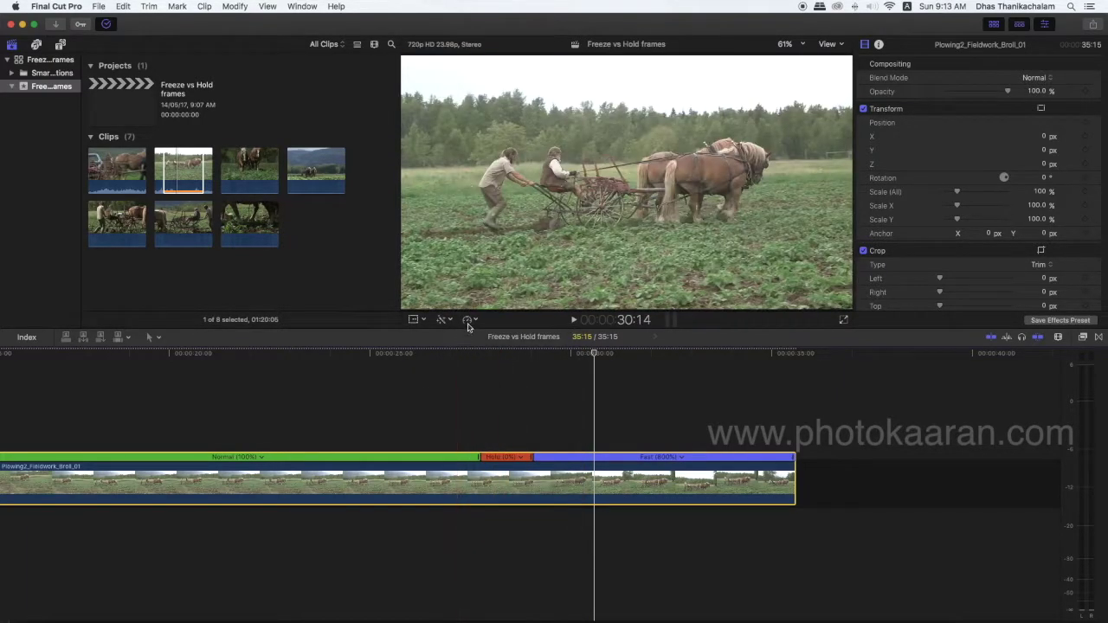
left_click(468, 319)
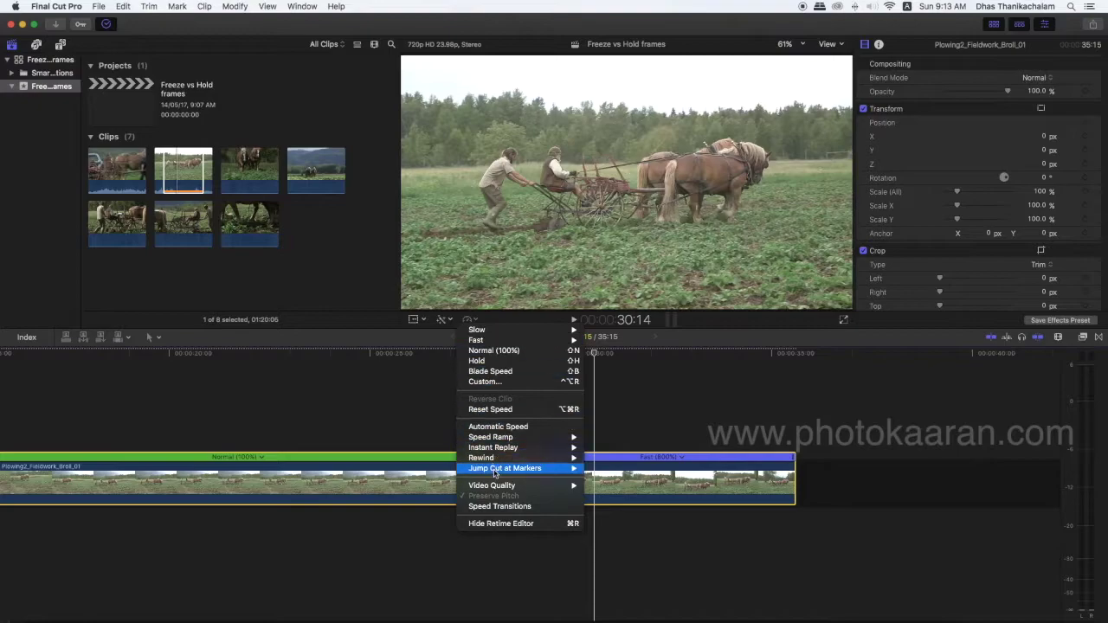
left_click(499, 506)
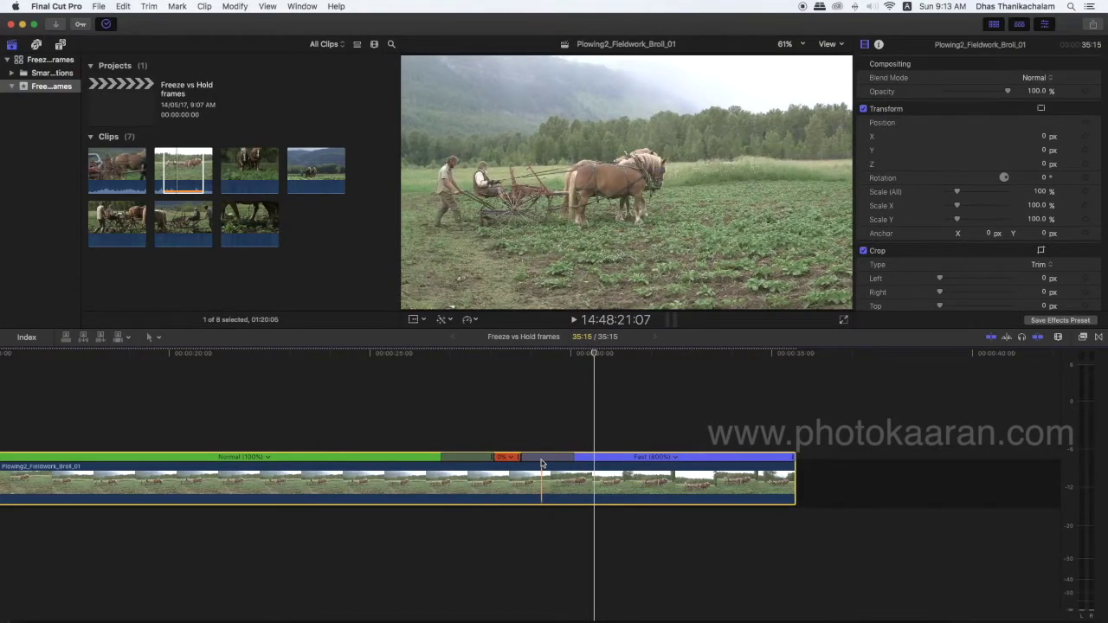
left_click(469, 320)
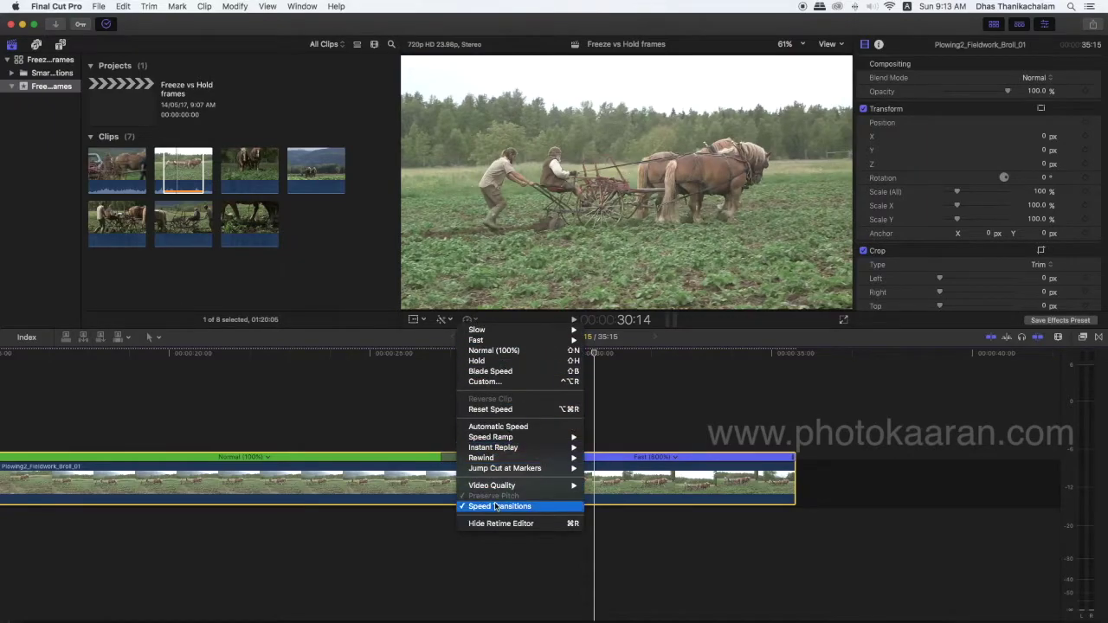
key("shift+h")
left_click_drag(482, 458, 455, 460)
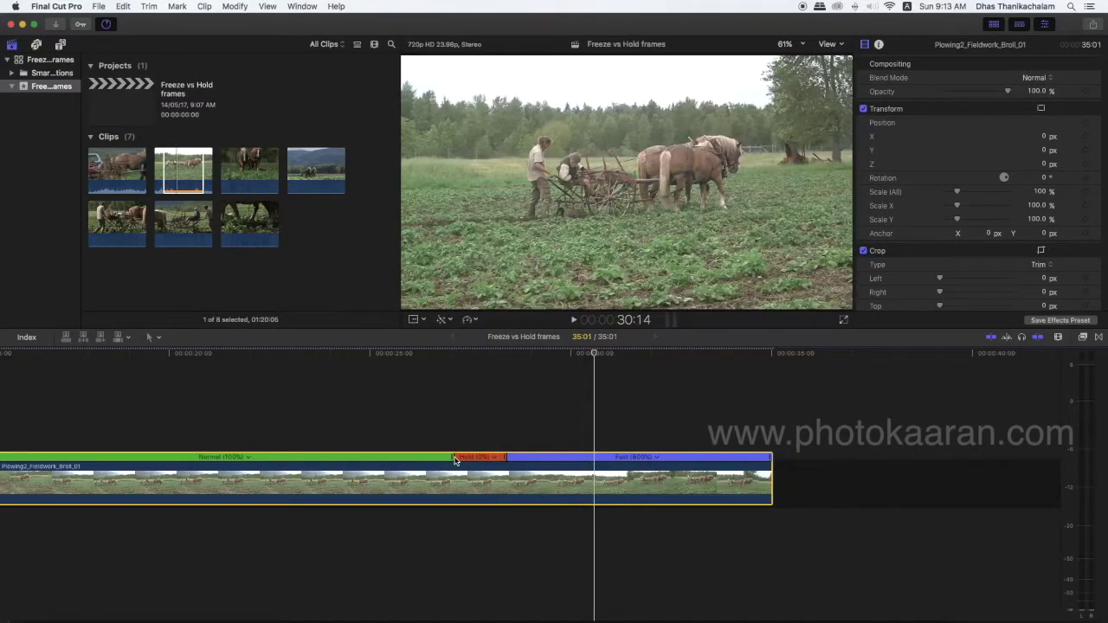